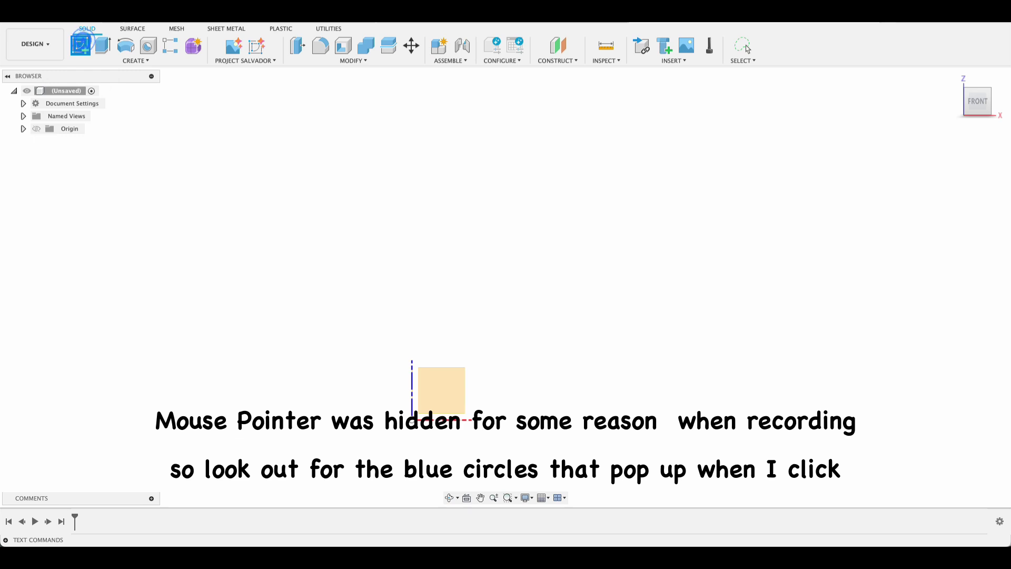
Start a sketch on the front plane and draw an 80 mm vertical line upward from the origin
left_click(436, 382)
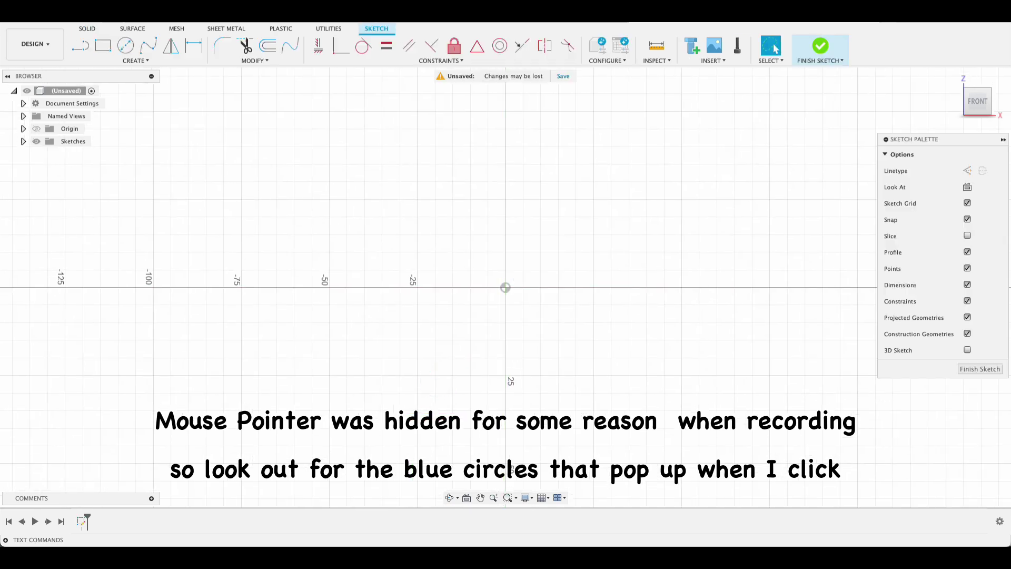
key("l")
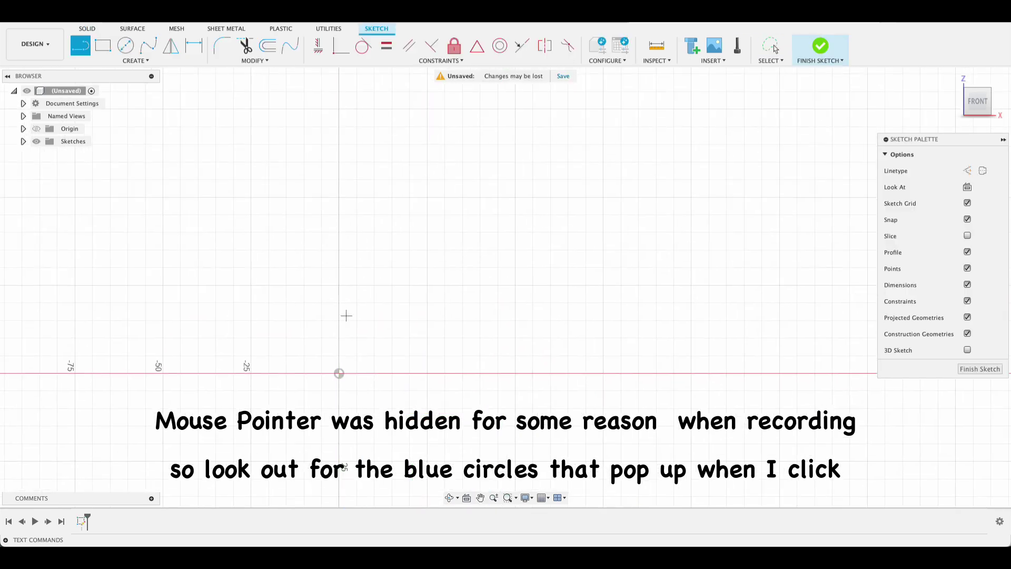
left_click(339, 373)
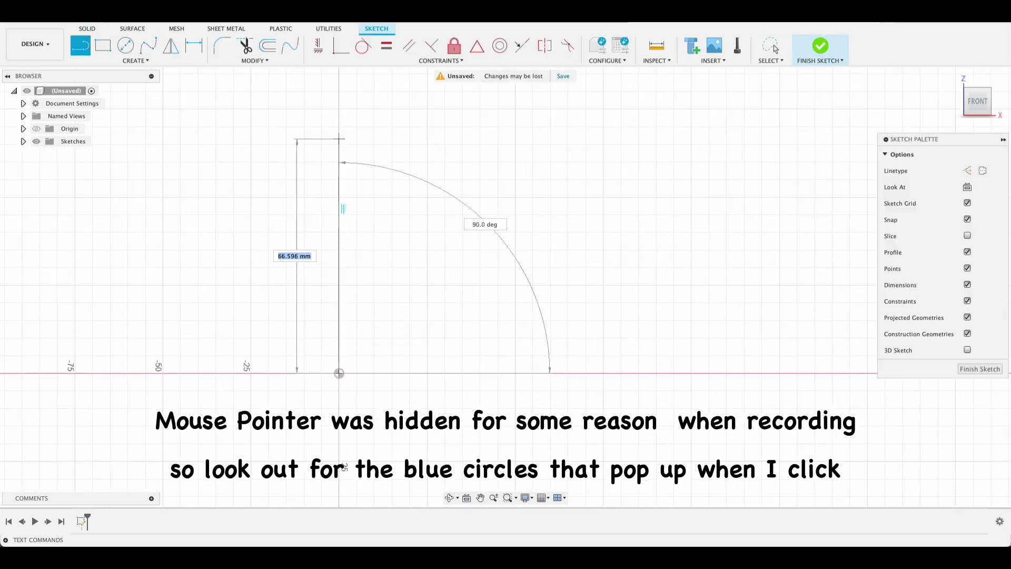
type("80")
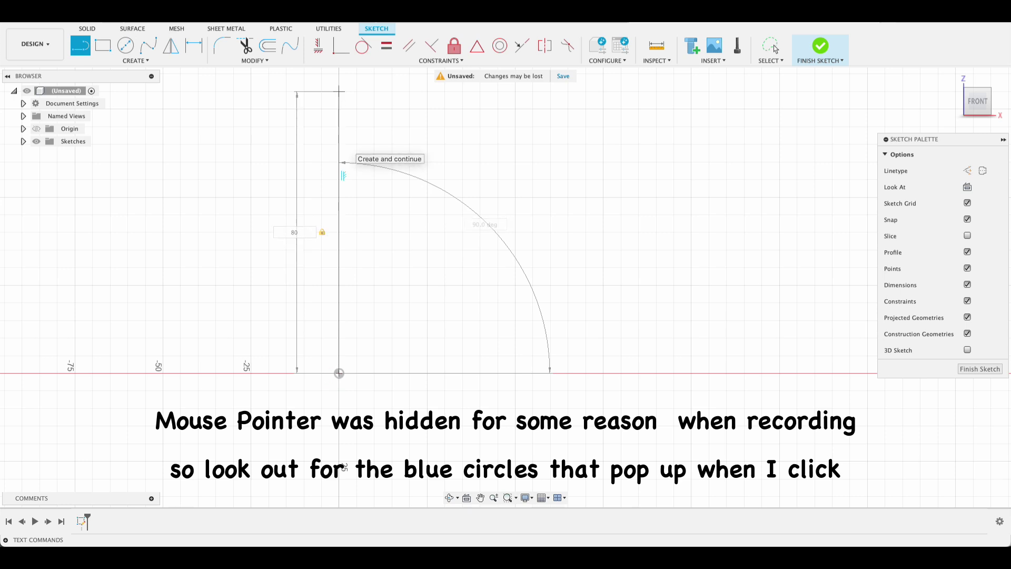
key("Return")
key("Escape")
Draw a 45/2 mm horizontal line from the origin and close the triangle with a sloped line to the vertical line's upper end
key("l")
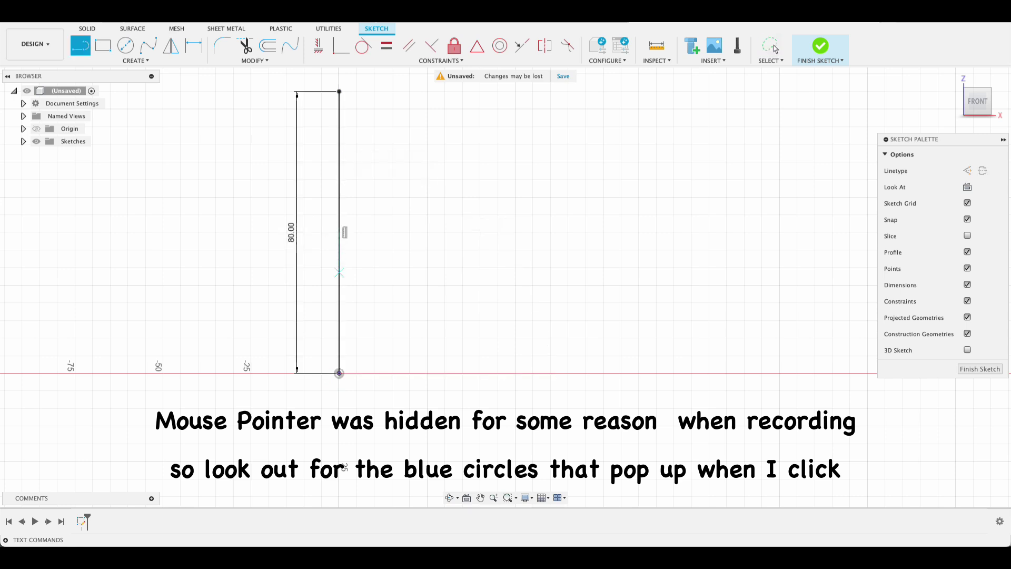
left_click(339, 373)
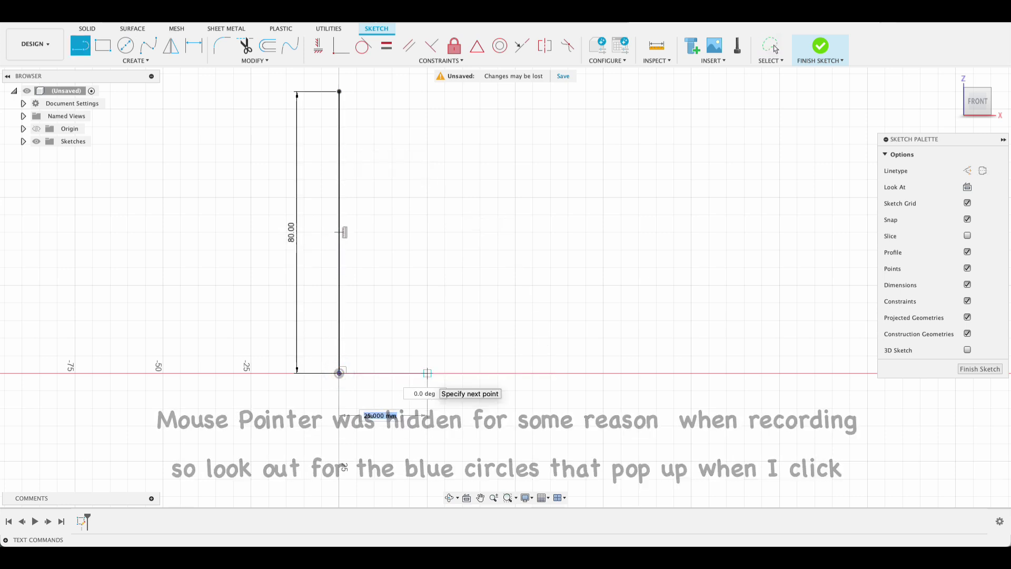
type("45/2")
key("Return")
key("Escape")
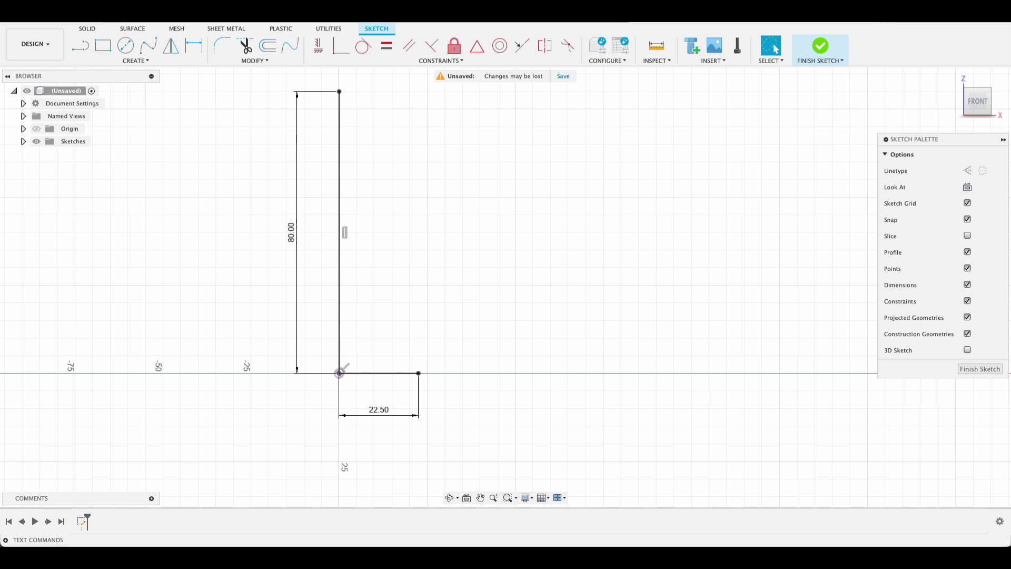
key("l")
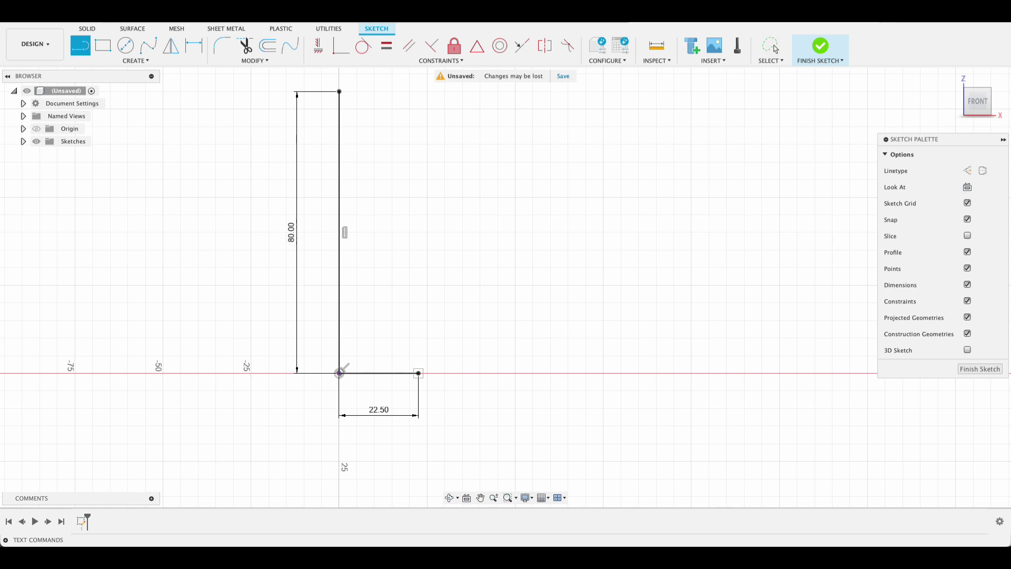
left_click(418, 373)
left_click(339, 91)
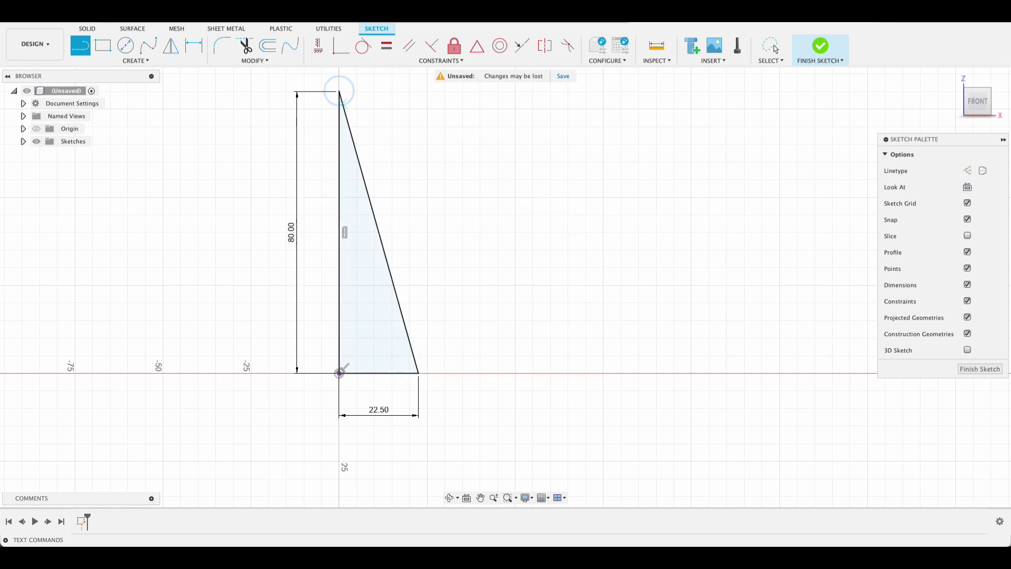
Draw a three-point fit point spline rounding the triangle's tip, from the vertical line to the sloped line
scroll(335, 107, "up", 3)
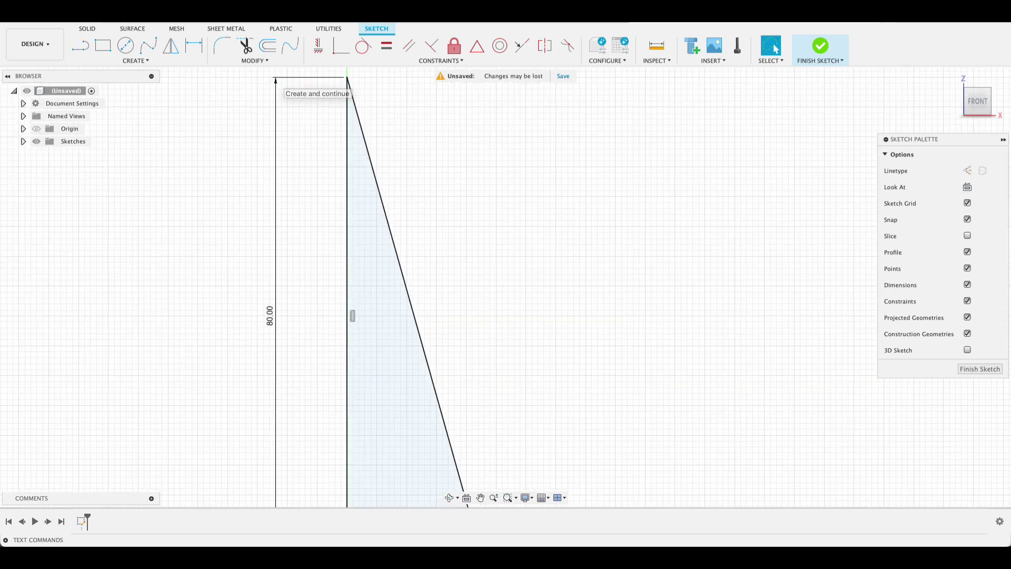
left_click(148, 45)
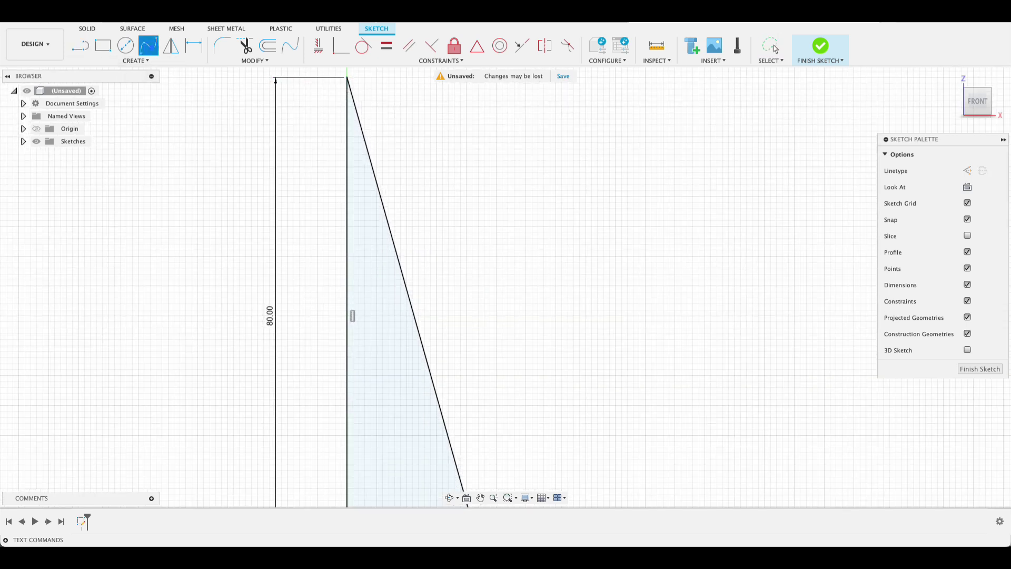
left_click(348, 114)
scroll(350, 116, "up", 3)
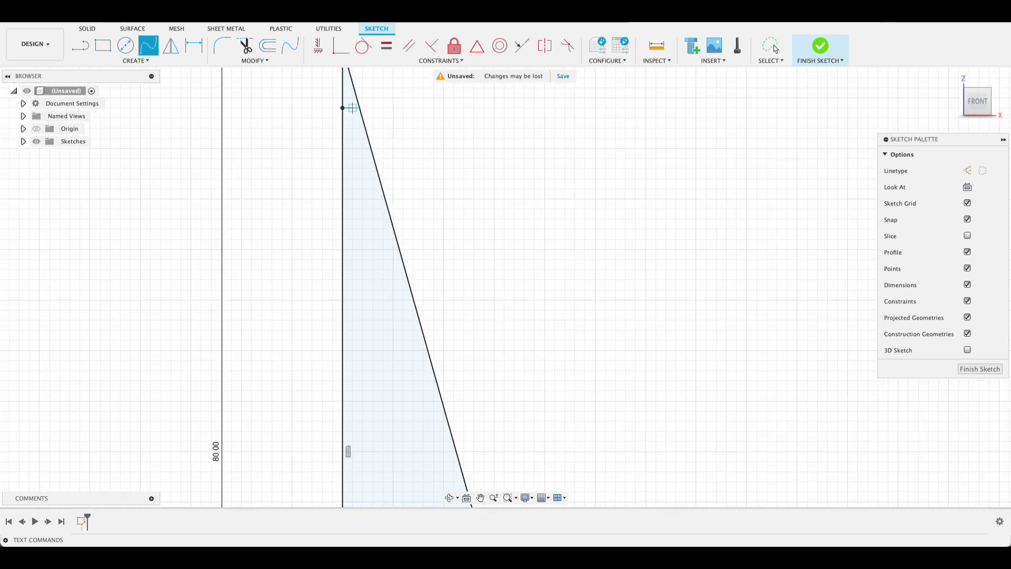
scroll(349, 108, "up", 1)
left_click(355, 112)
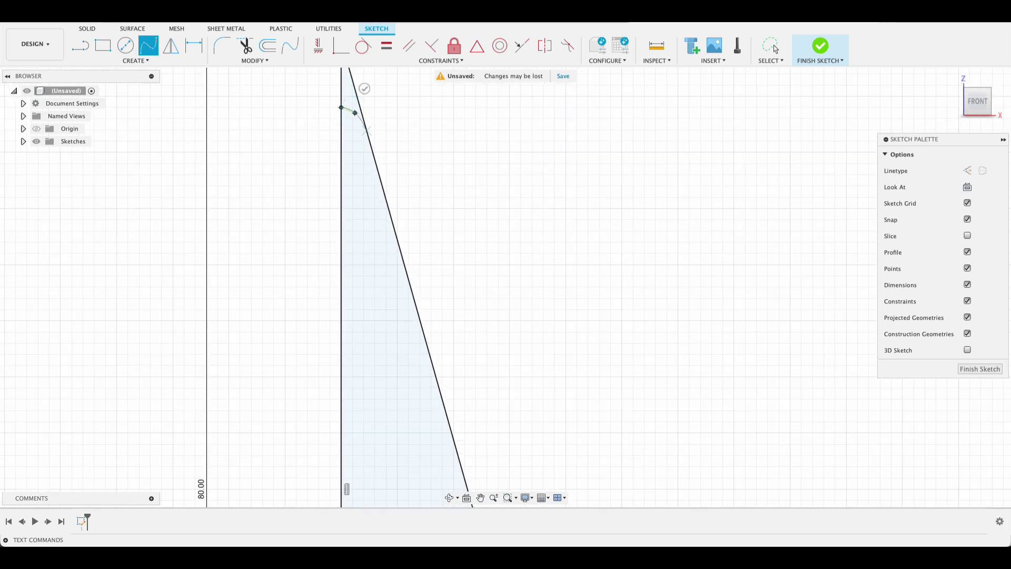
left_click(367, 131)
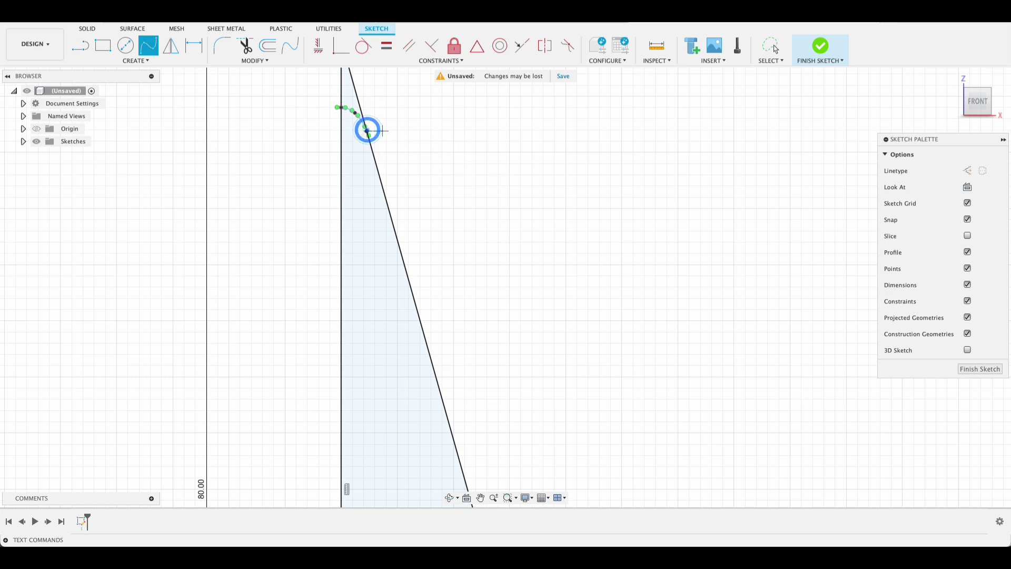
key("Escape")
Trim the sloped and vertical line ends that extend above the tip spline
scroll(401, 184, "down", 3)
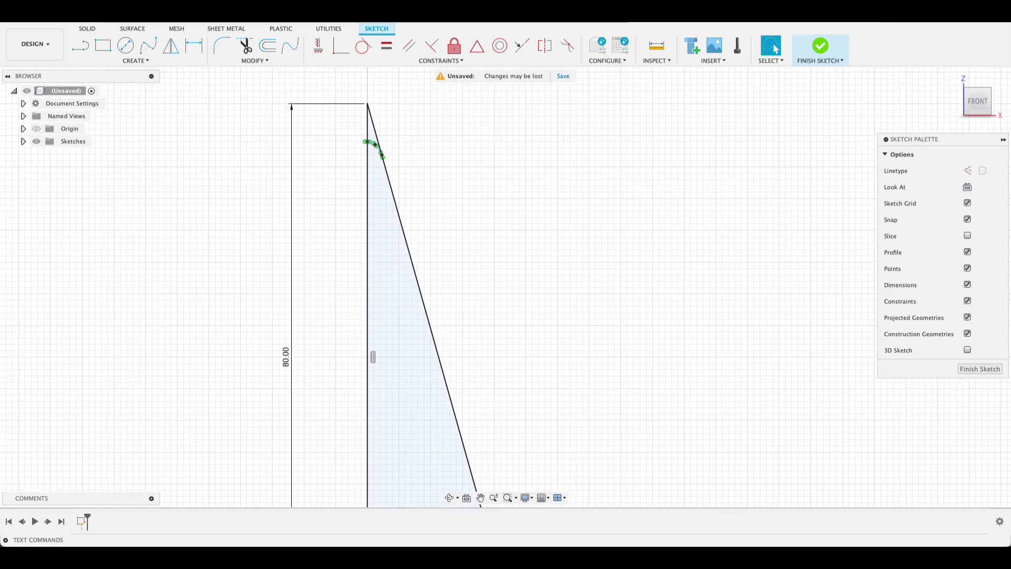
key("t")
left_click(378, 131)
left_click(366, 129)
Apply the Fix constraint to the sloped line and the tip spline, and finish the sketch
scroll(473, 205, "down", 2)
scroll(366, 128, "down", 2)
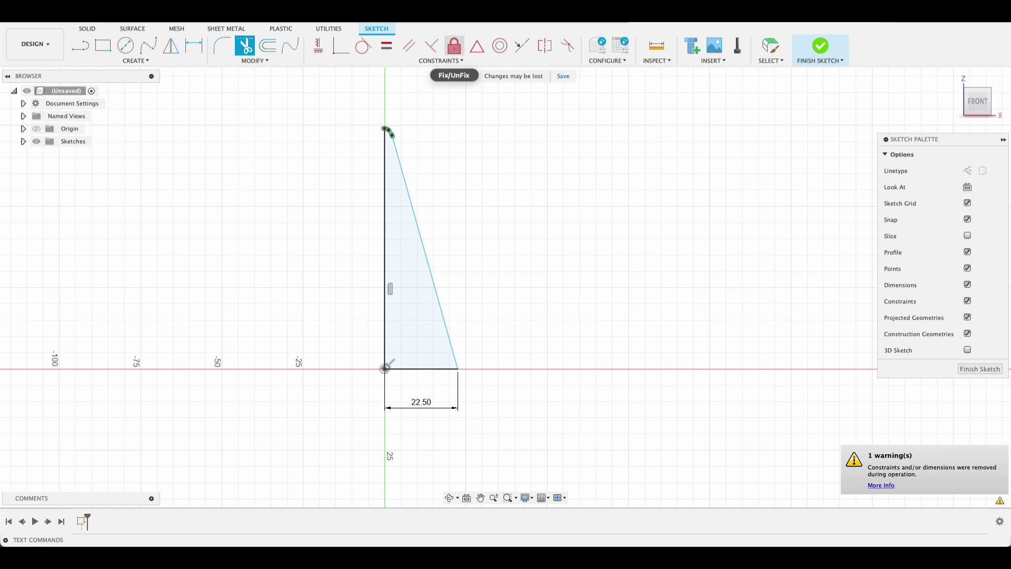
left_click(454, 48)
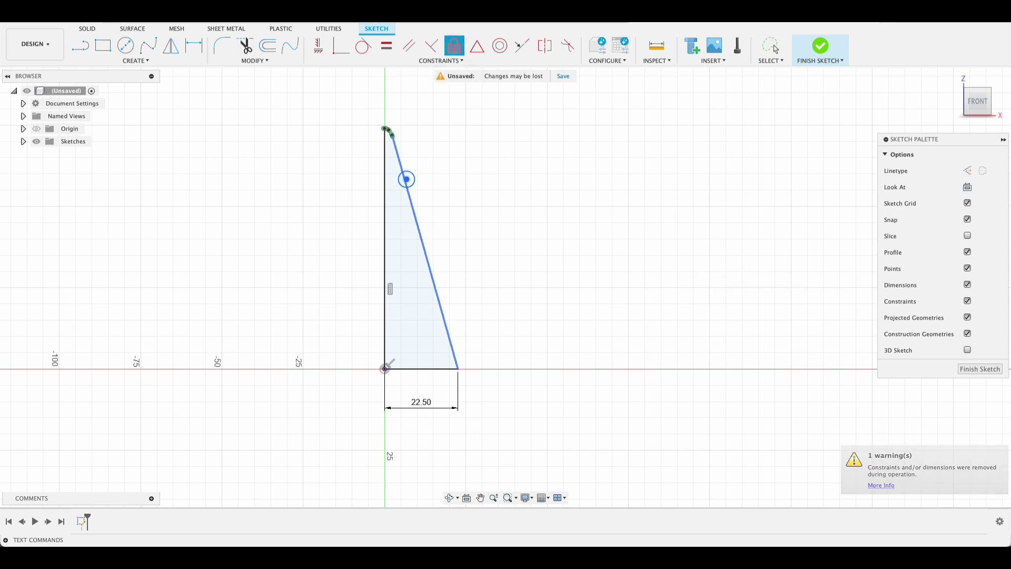
scroll(406, 179, "up", 2)
scroll(392, 130, "up", 2)
left_click(404, 133)
scroll(632, 271, "down", 4)
left_click(980, 369)
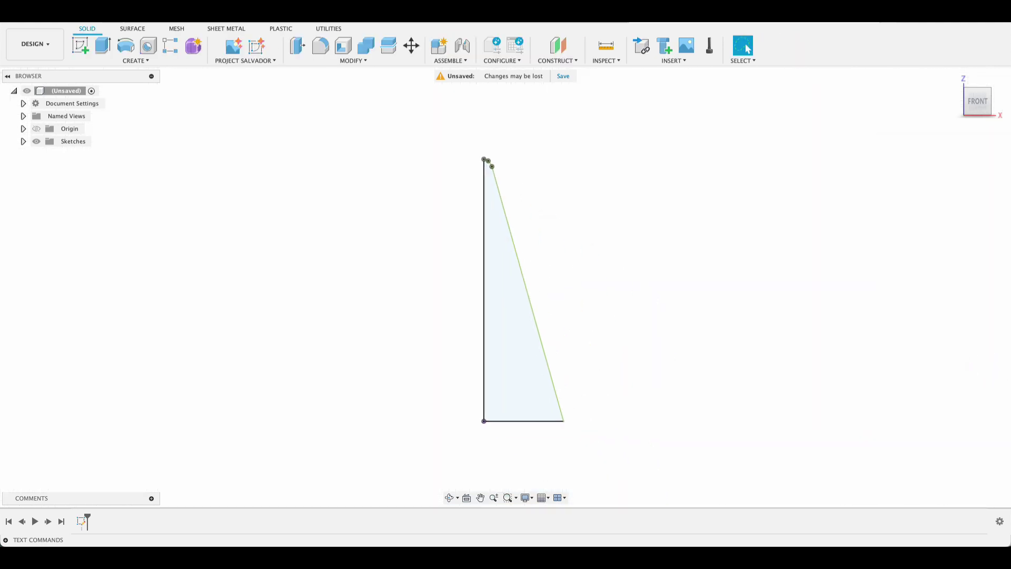
Revolve the profile 360 degrees about its vertical line as a new body
left_click(125, 46)
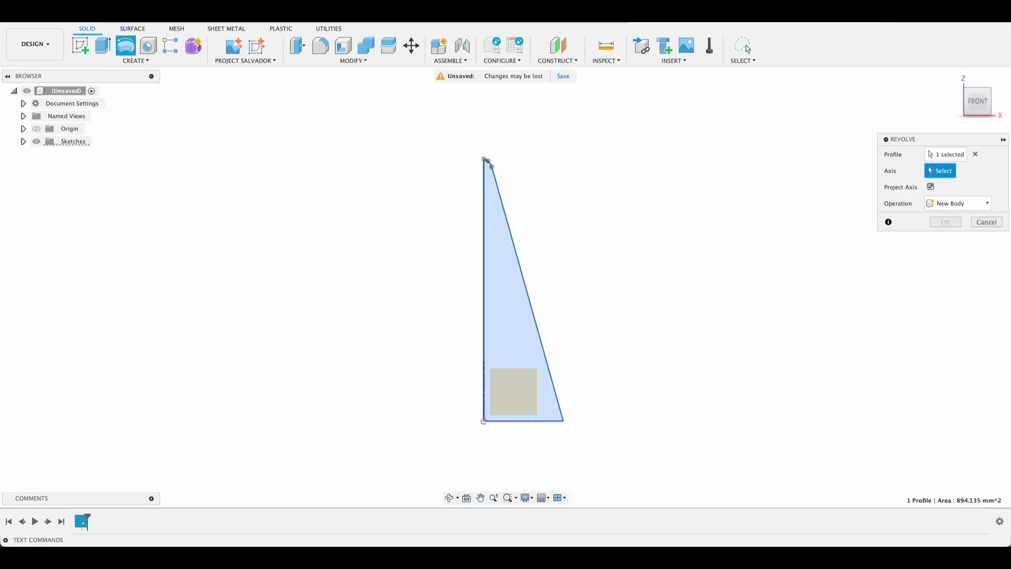
left_click(484, 408)
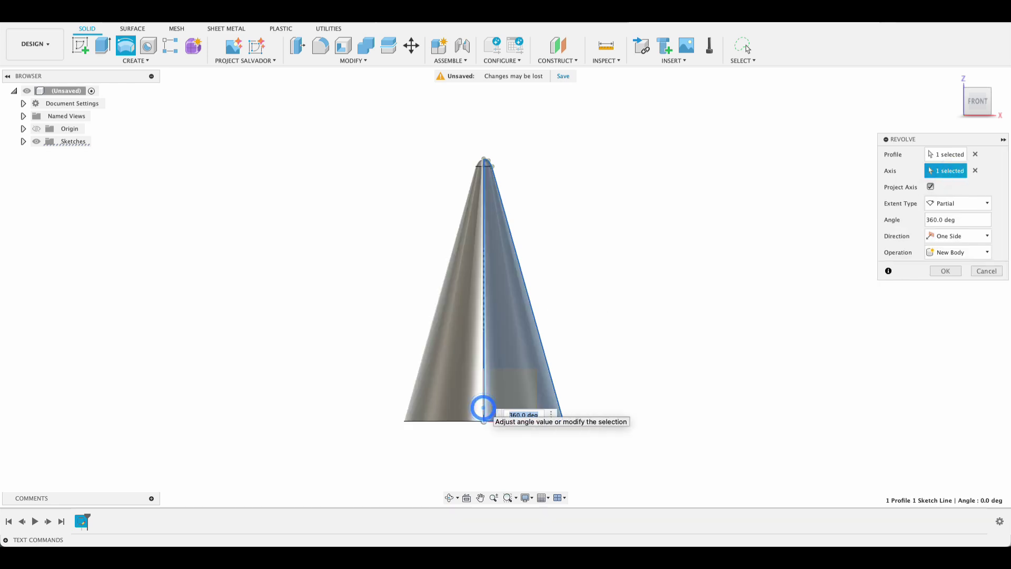
left_click(947, 270)
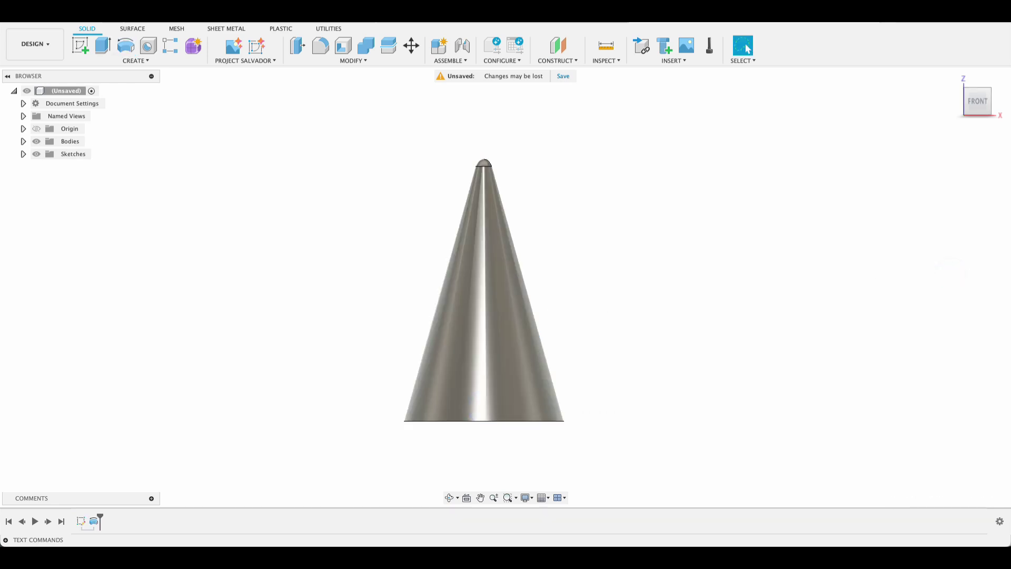
Start a sketch on the cone's flat underside and draw a 13 mm diameter circle centred on the origin
middle_click_drag(951, 273, 858, 237, "shift")
middle_click_drag(653, 337, 642, 195, "shift")
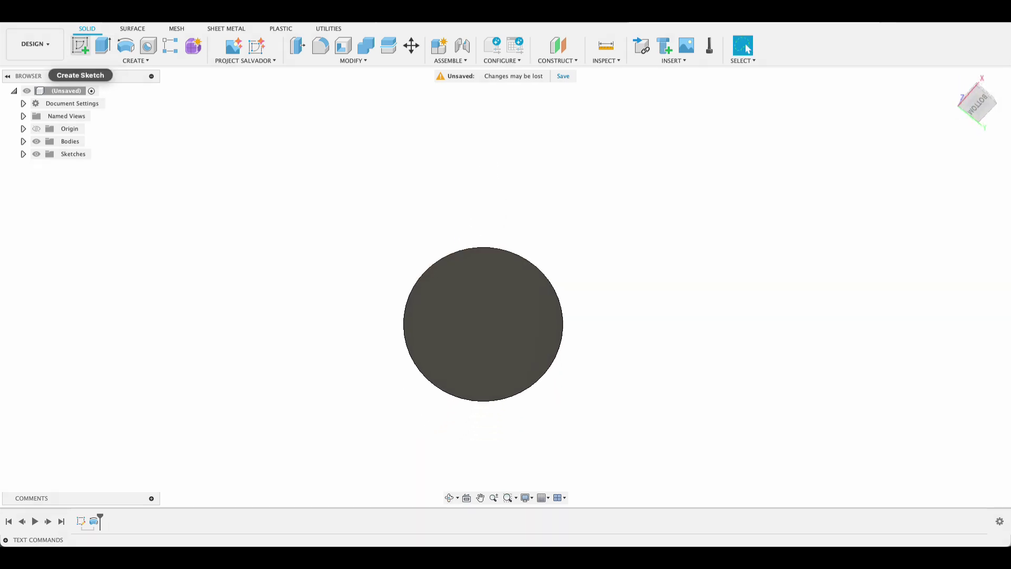
left_click(80, 45)
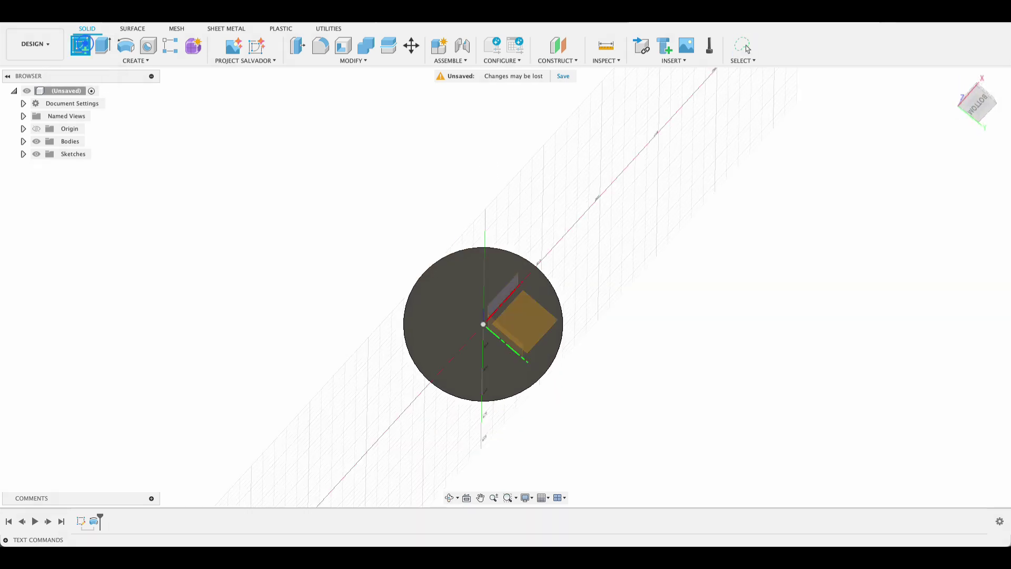
left_click(445, 330)
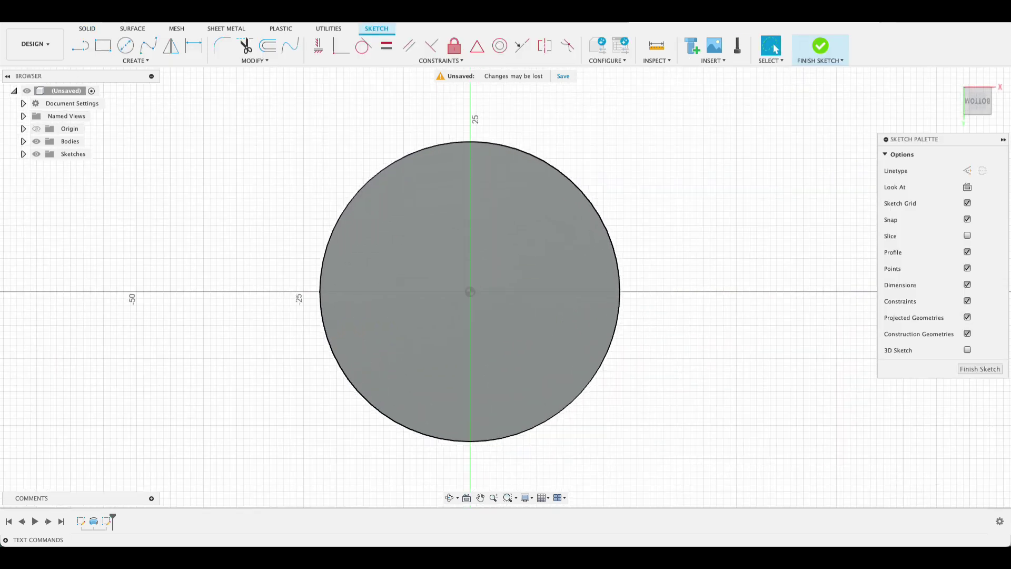
key("c")
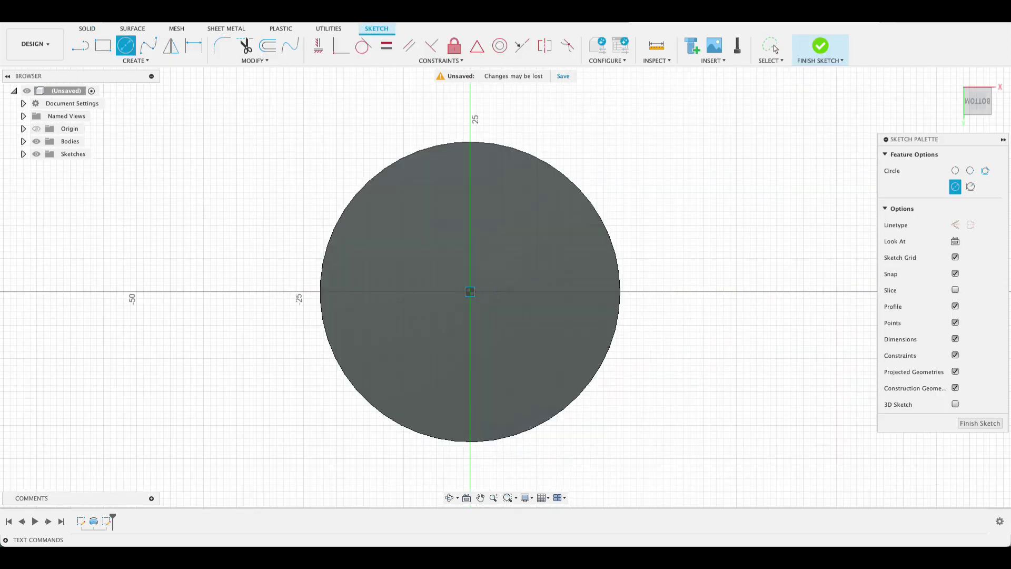
left_click(470, 290)
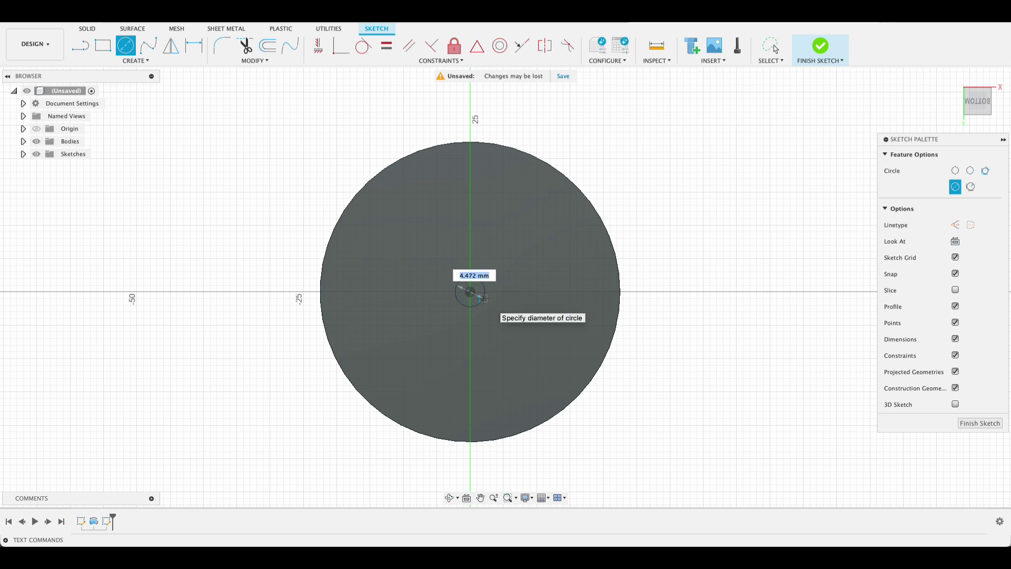
key("Return")
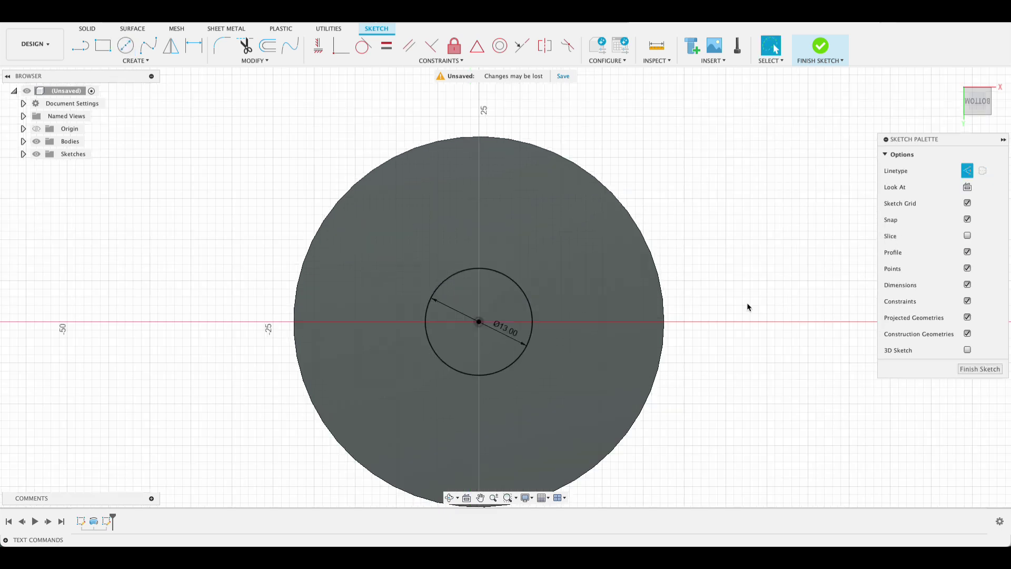
Draw a vertical construction line 20 mm long upward from the circle's centre
key("l")
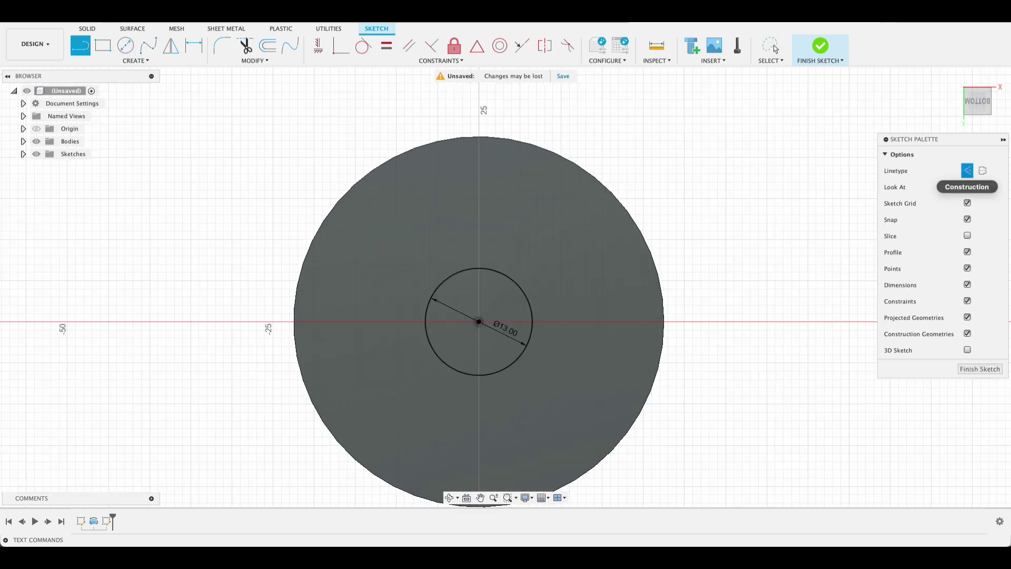
left_click(478, 321)
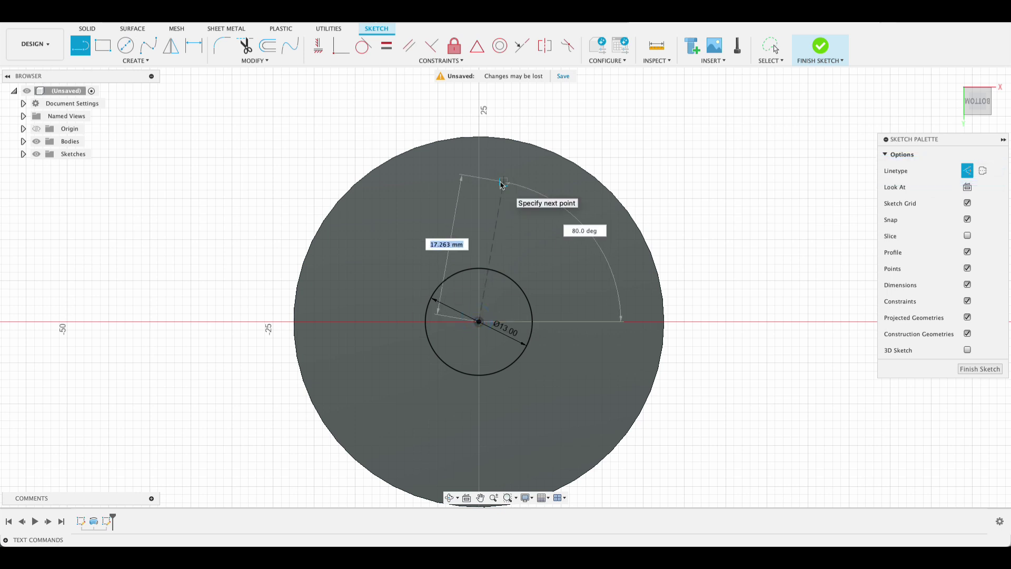
type("25")
key("Tab")
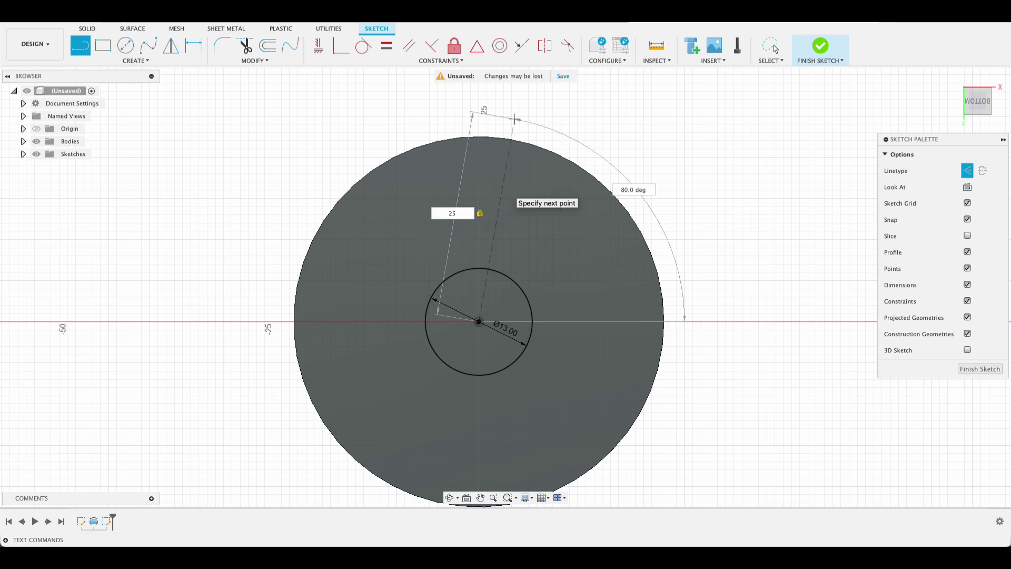
key("Tab")
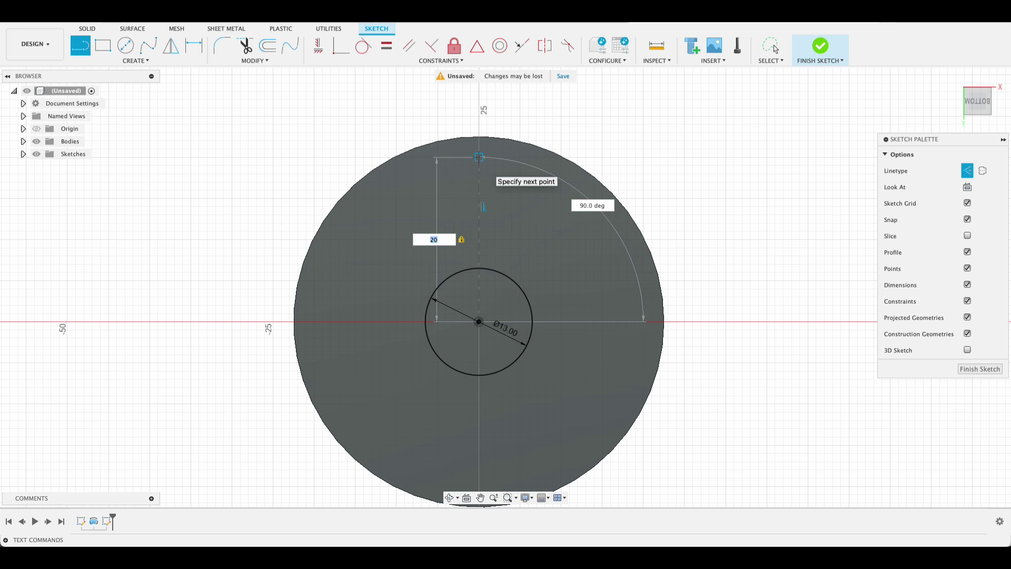
key("Return")
key("Escape")
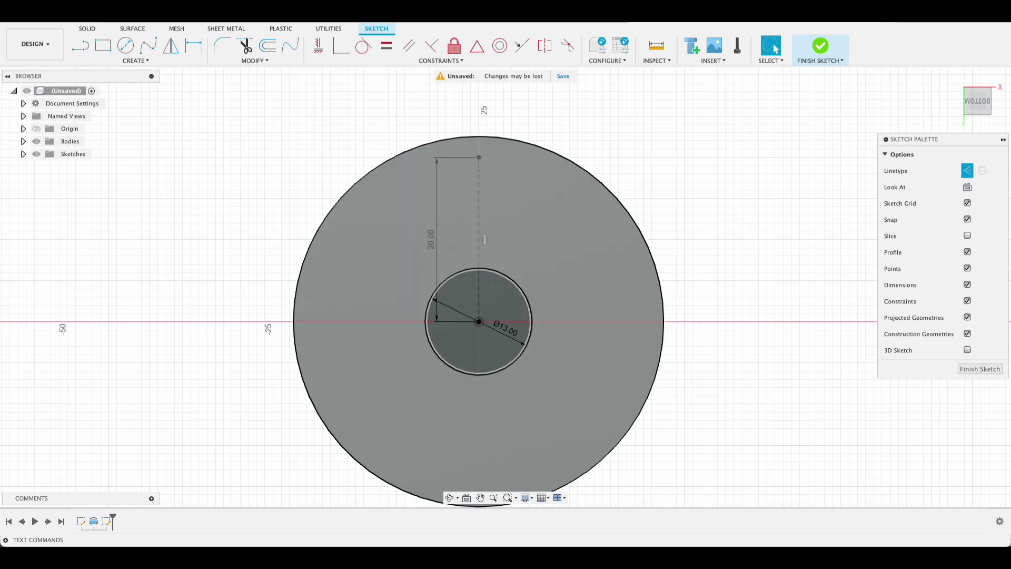
Draw a wavy fit point spline with normal linetype from the circle's upper edge to the top end of the construction line
left_click(149, 46)
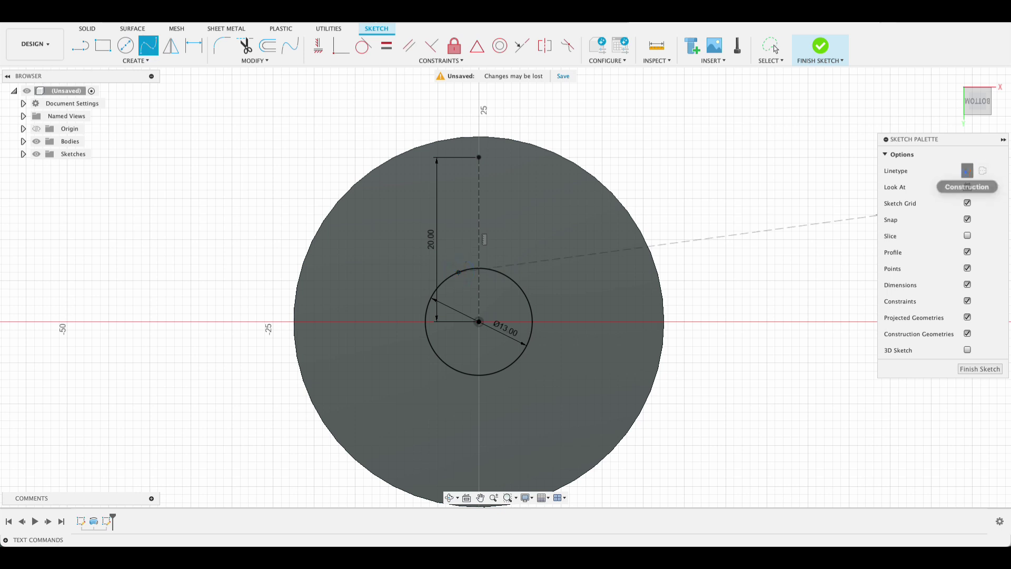
left_click(967, 170)
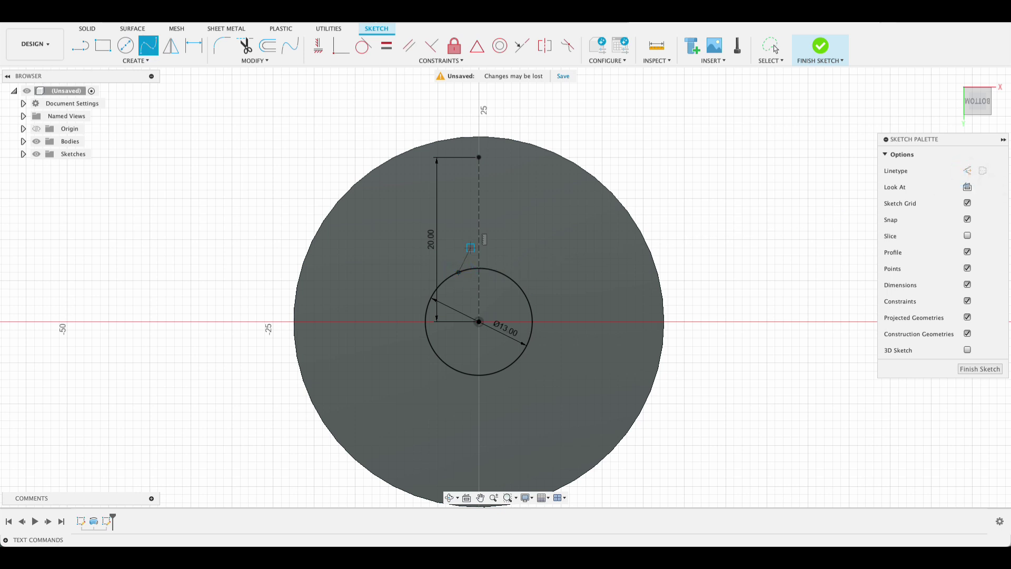
left_click(470, 249)
left_click(466, 211)
left_click(458, 177)
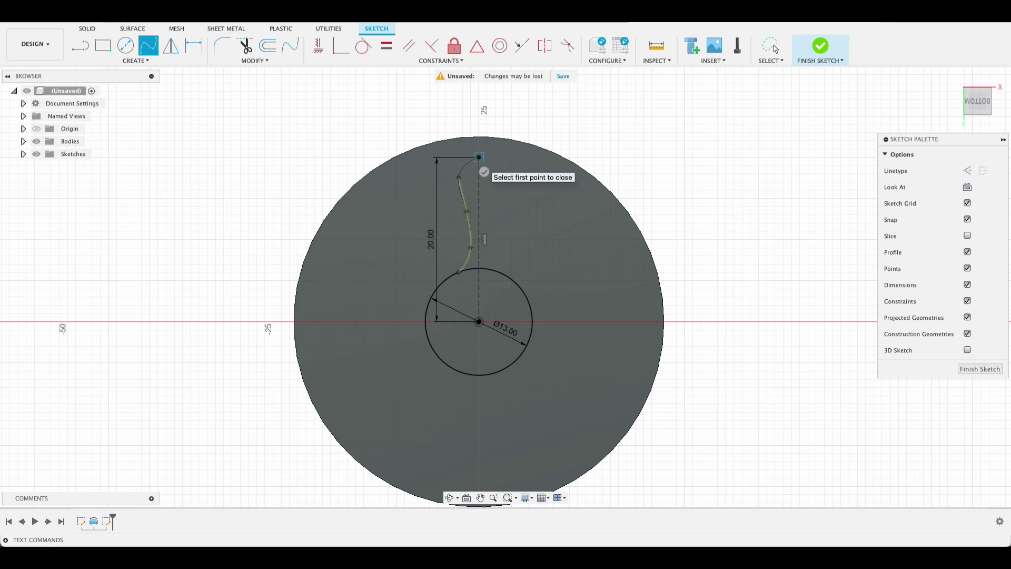
key("Return")
key("Escape")
Apply a Tangent constraint between the spline's lower end and the 13 mm circle
scroll(467, 306, "up", 5)
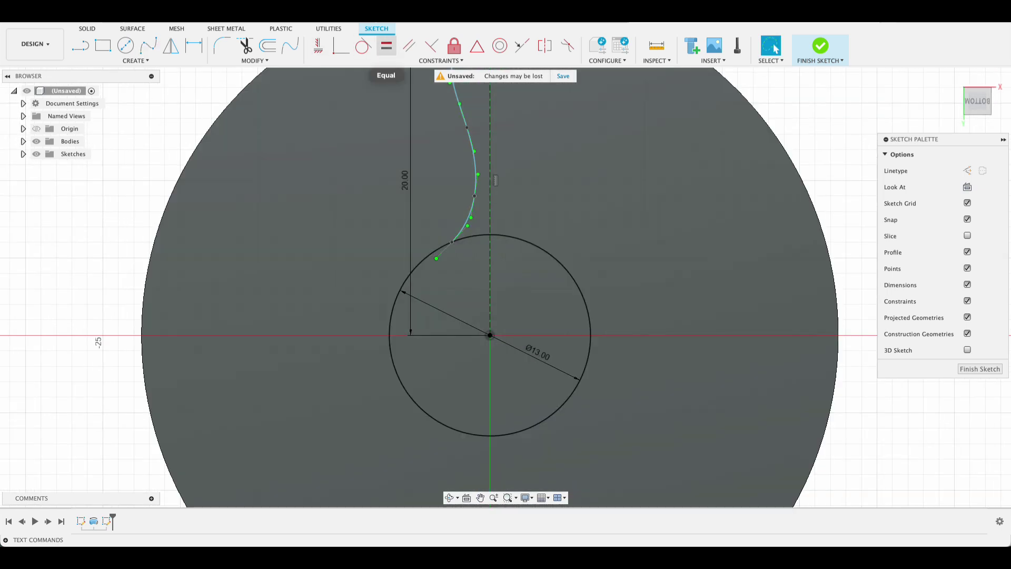
left_click(364, 46)
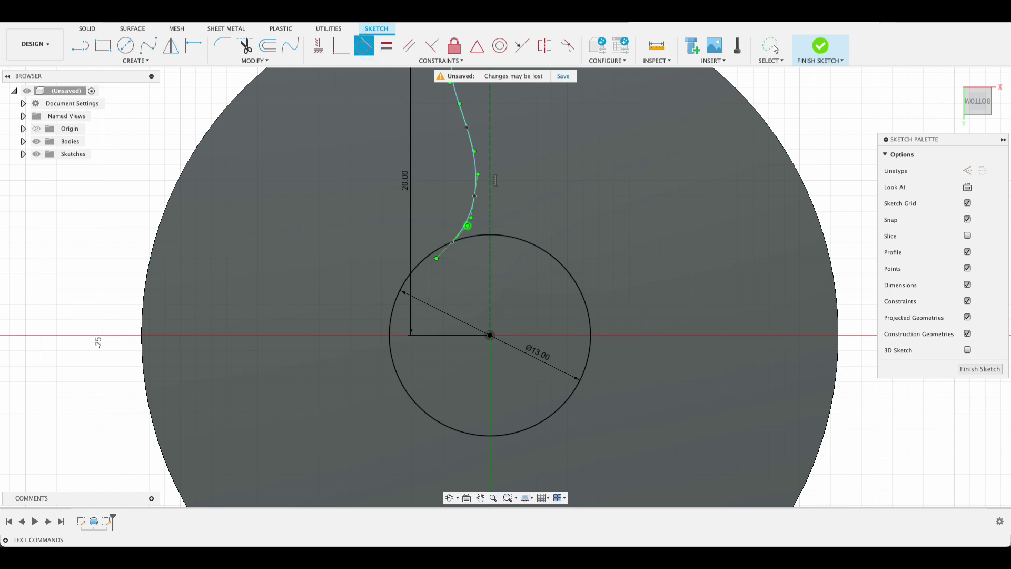
scroll(464, 225, "up", 5)
left_click(468, 229)
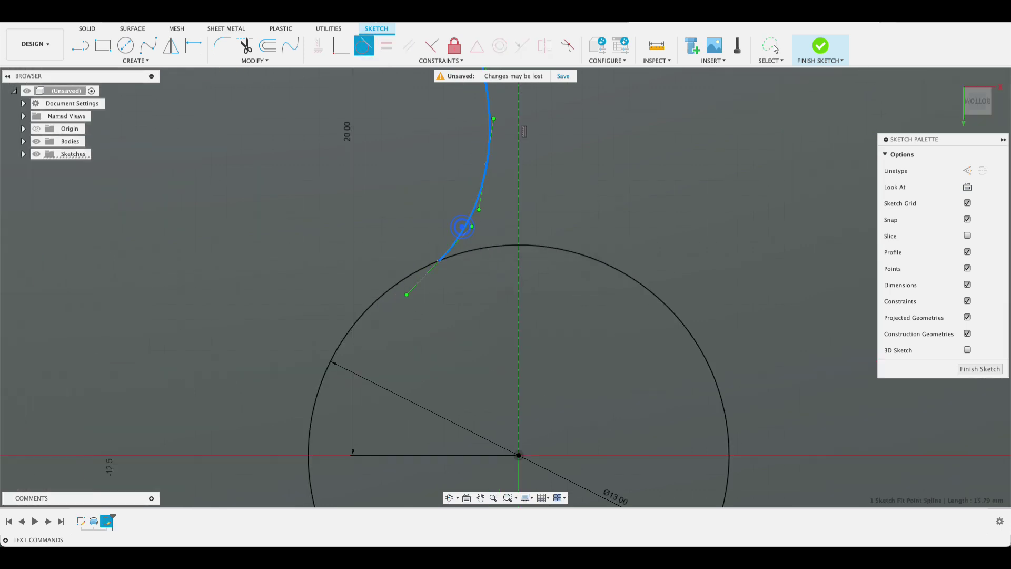
left_click(413, 271)
scroll(500, 251, "down", 8)
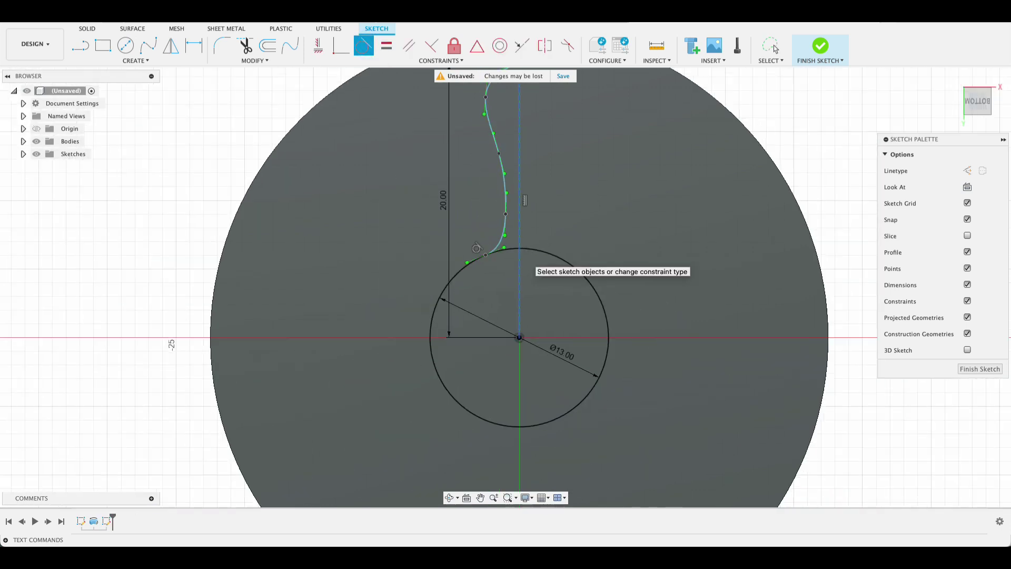
key("Escape")
middle_click_drag(500, 250, 456, 271)
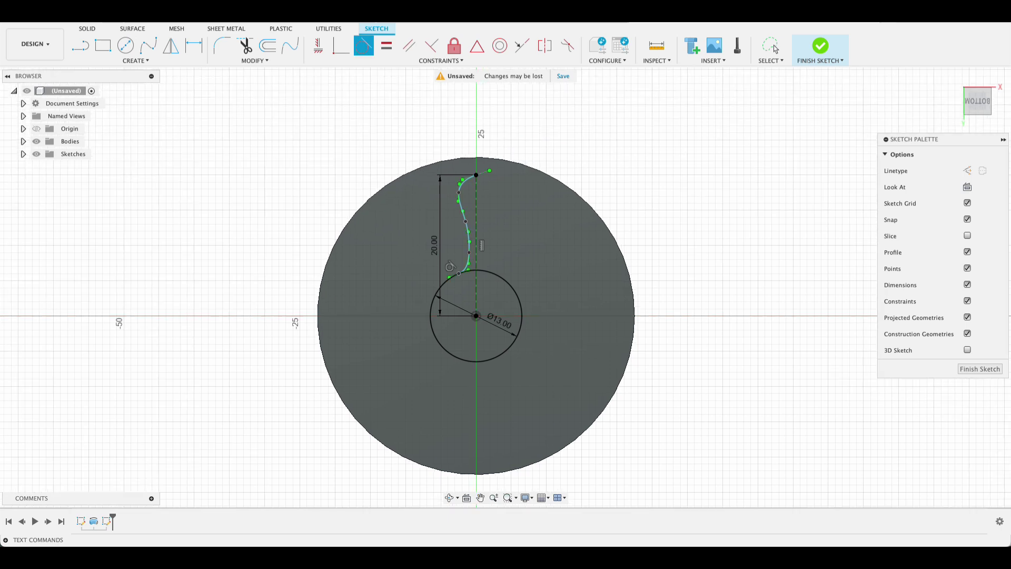
Mirror the spline about the vertical construction line
left_click(171, 46)
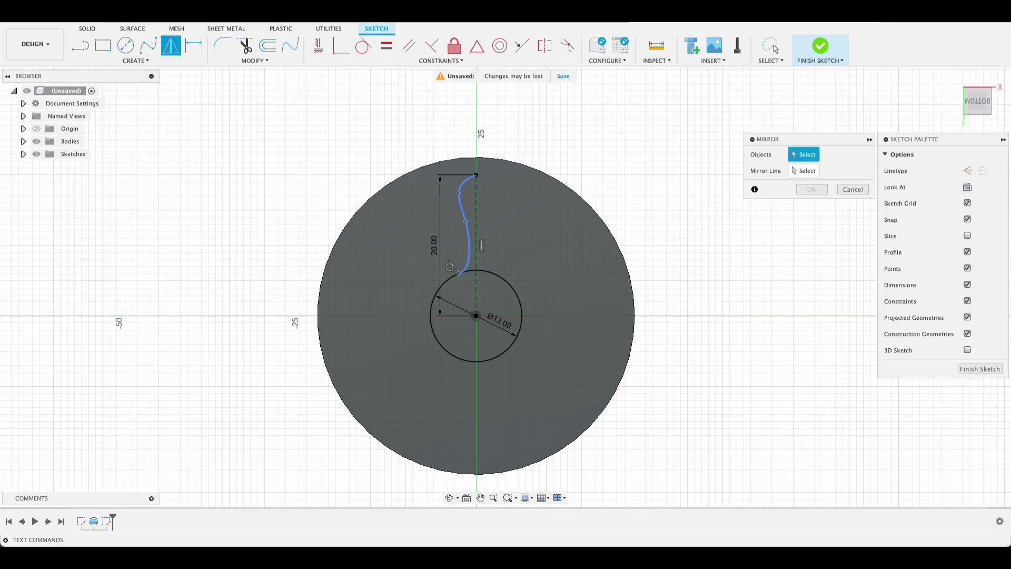
left_click(463, 211)
left_click(804, 171)
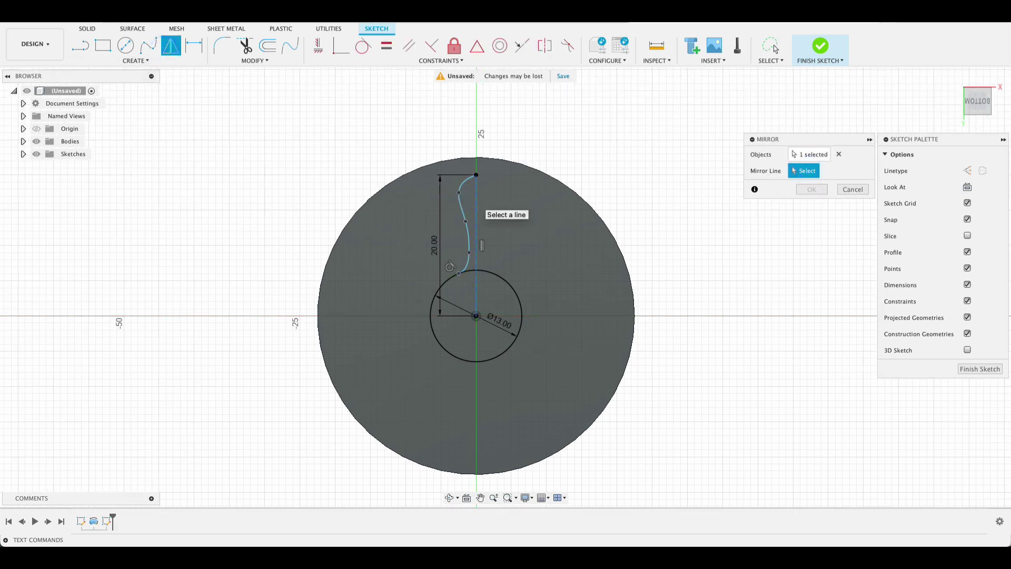
left_click(477, 201)
left_click(812, 189)
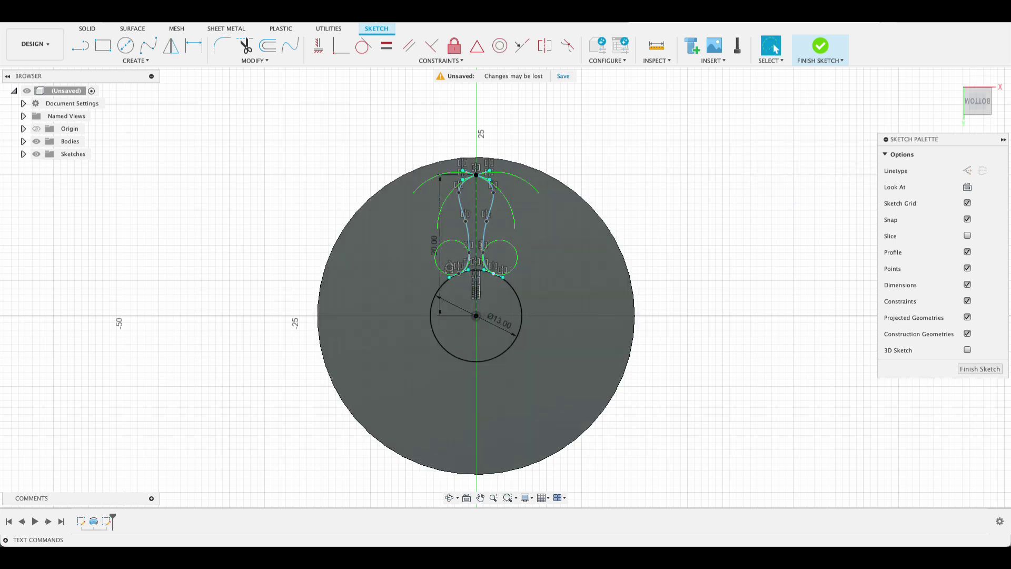
Circular-pattern both splines around the circle's centre as six evenly spaced arms over the full circle, and finish the sketch
left_click(148, 61)
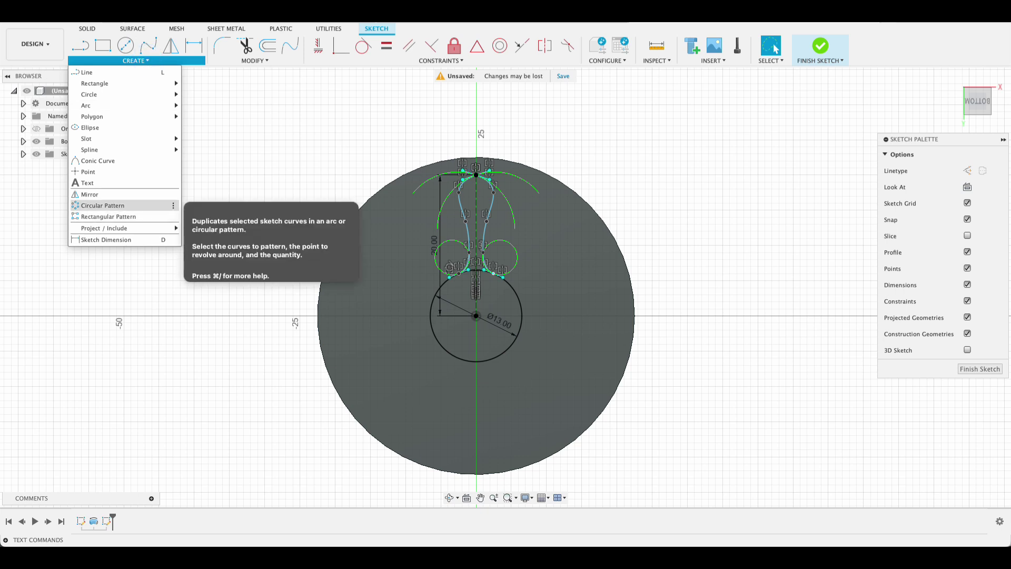
left_click(121, 206)
left_click(467, 258)
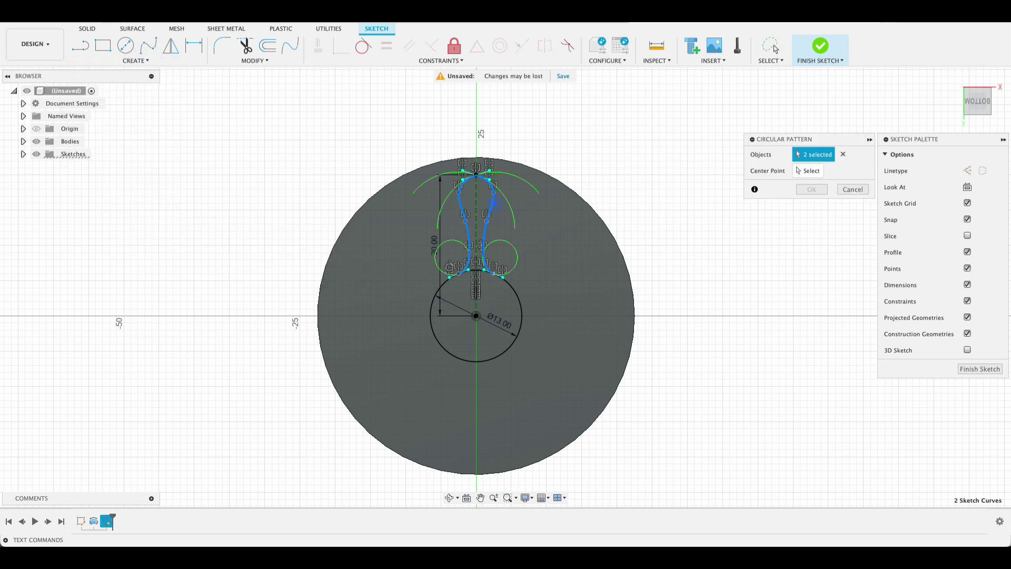
left_click(493, 207)
left_click(808, 171)
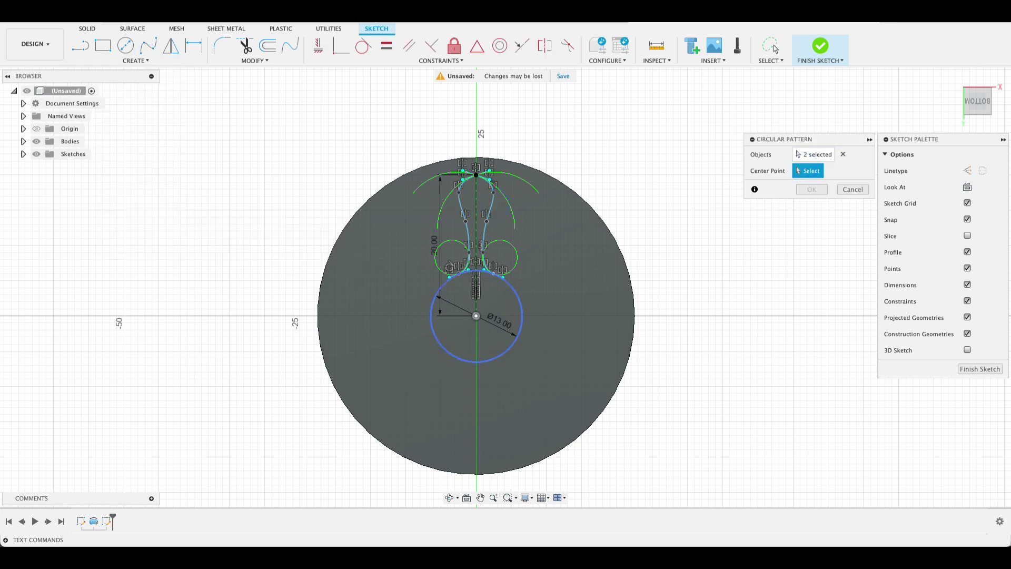
left_click(476, 316)
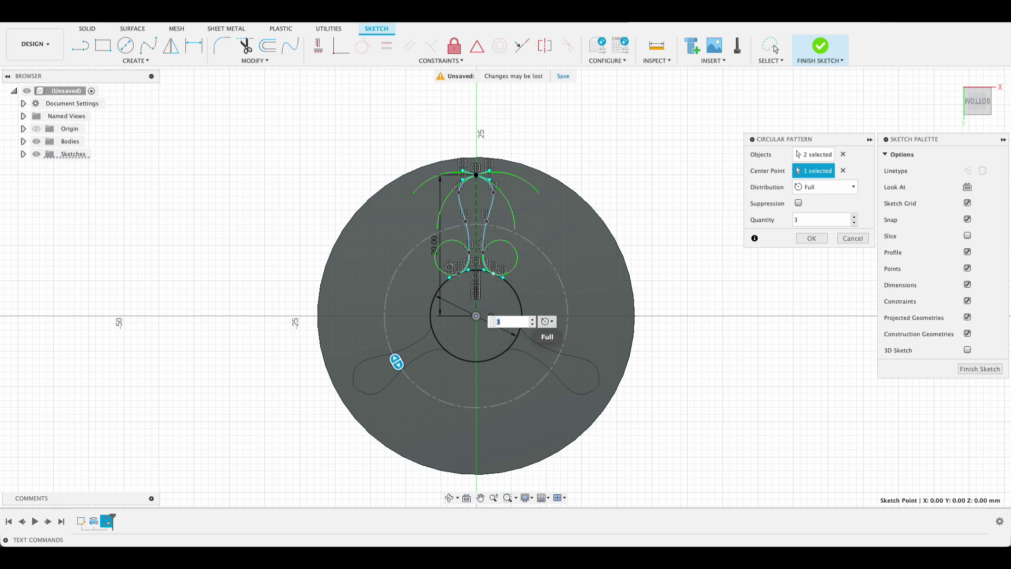
type("4")
left_click(584, 340)
left_click(584, 340)
left_click(811, 239)
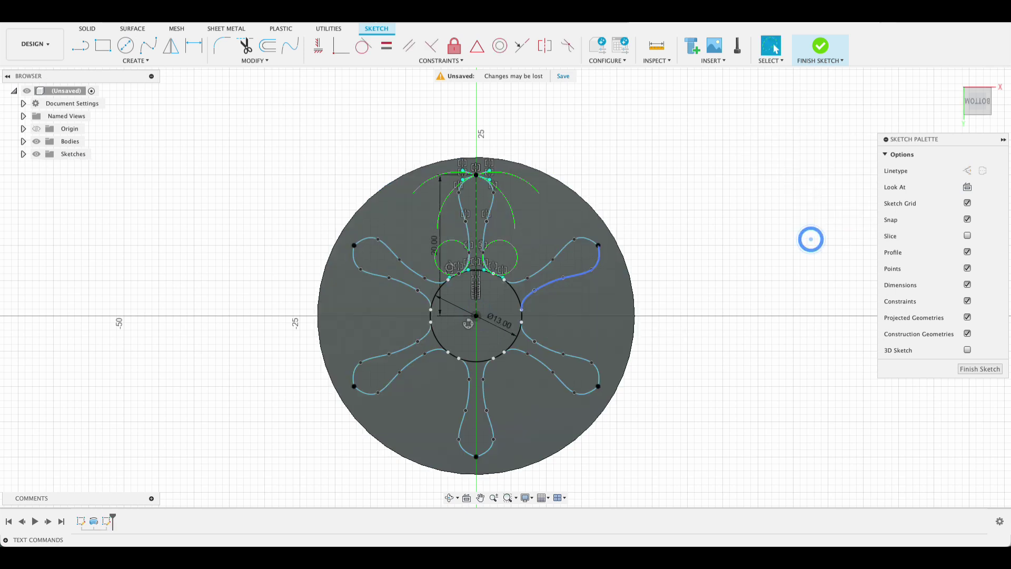
middle_click_drag(559, 284, 549, 382, "shift")
left_click(968, 187)
left_click(969, 368)
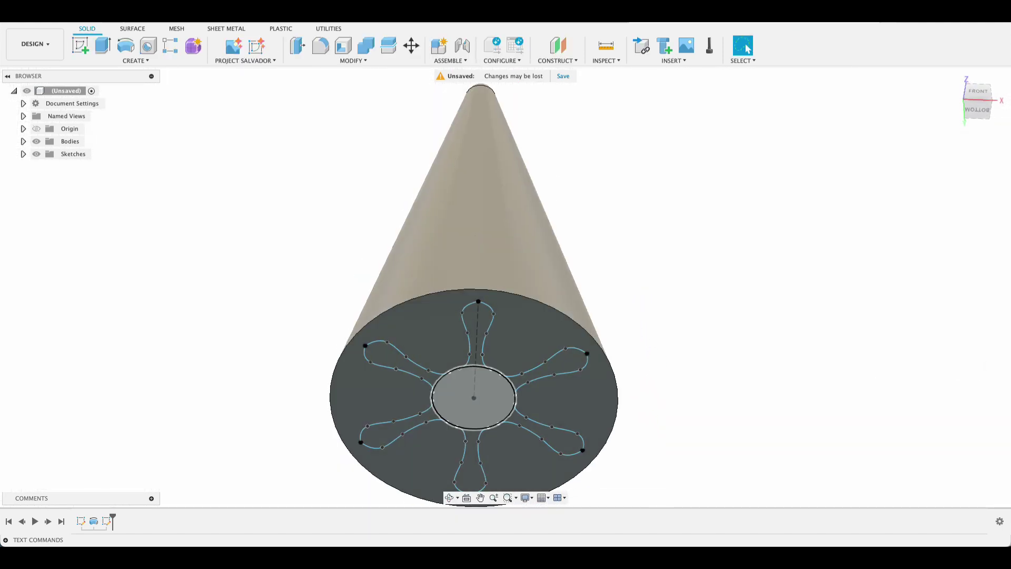
Start a sketch on the vertical front plane, draw a vertical line from the origin up past the cone's tip, and finish the sketch
left_click(80, 46)
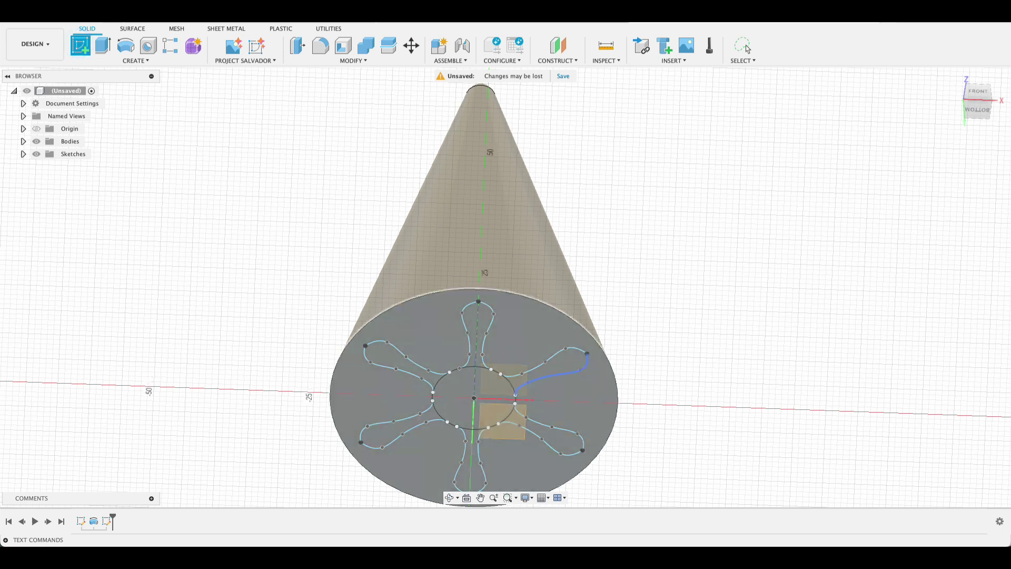
left_click(521, 433)
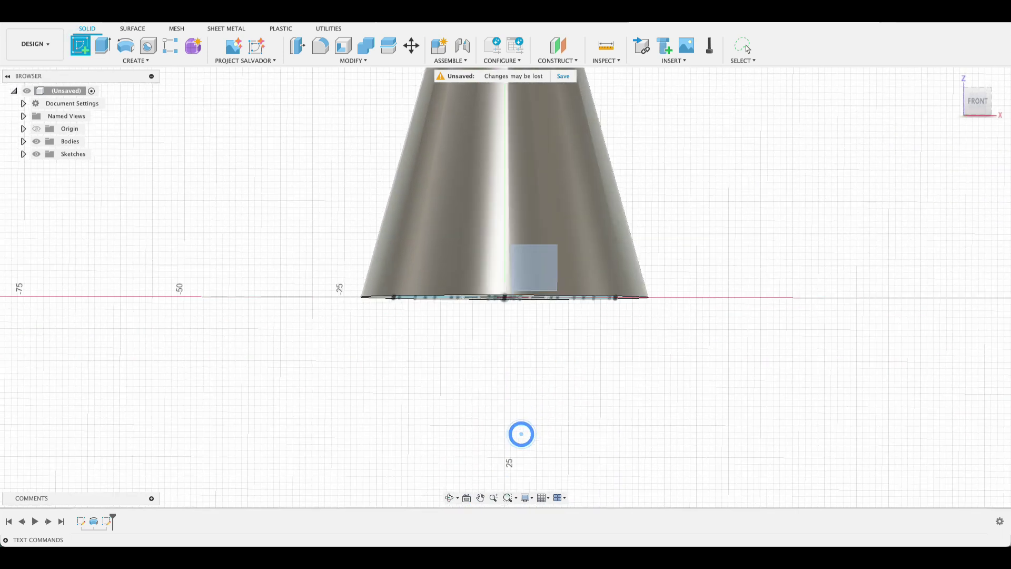
key("l")
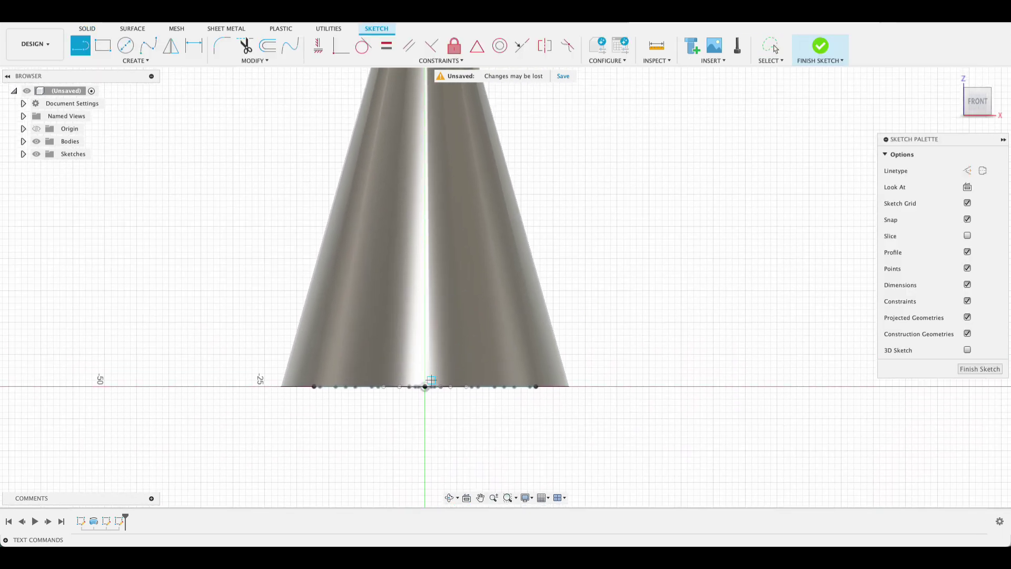
scroll(425, 386, "down", 5)
left_click(425, 387)
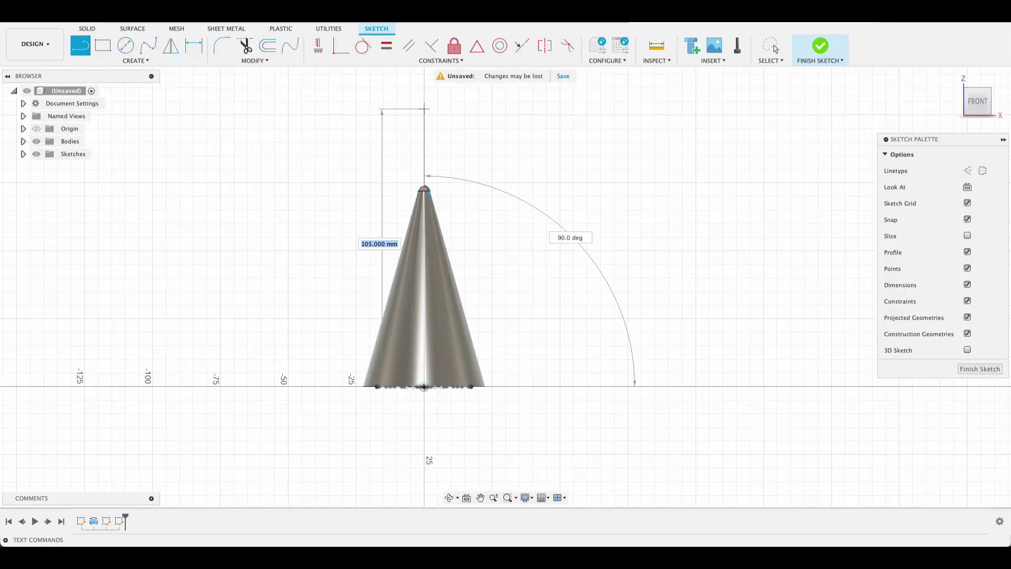
key("Return")
left_click(775, 49)
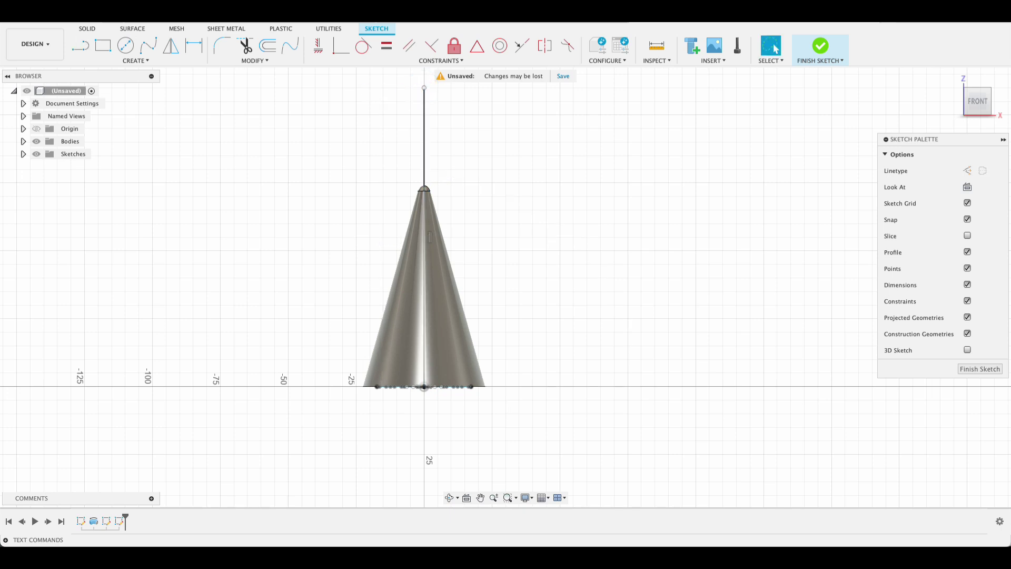
left_click(989, 368)
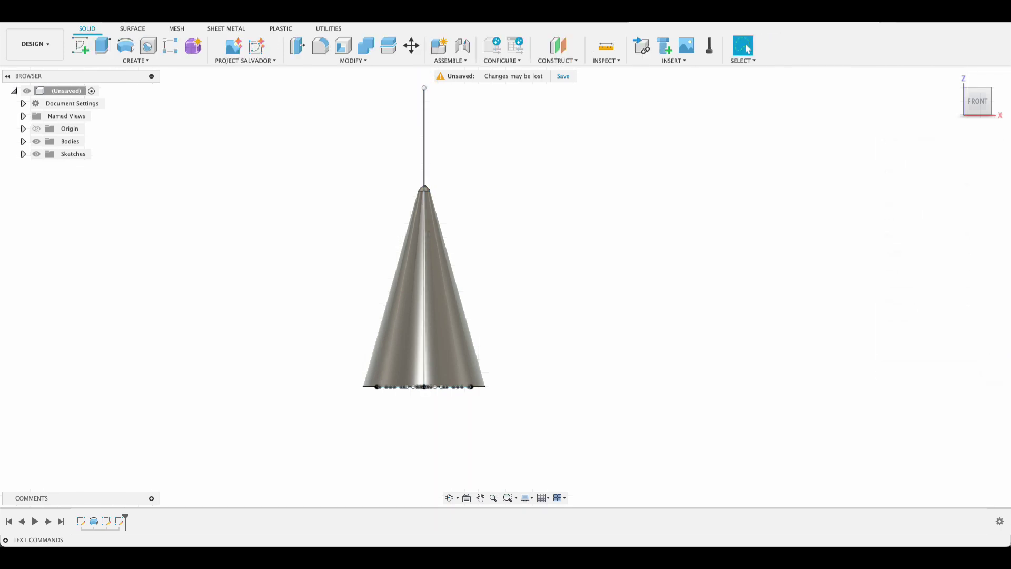
Start a Sweep and select the six arm profiles and the central circle profile on the cone's underside
middle_click_drag(428, 233, 421, 150, "shift")
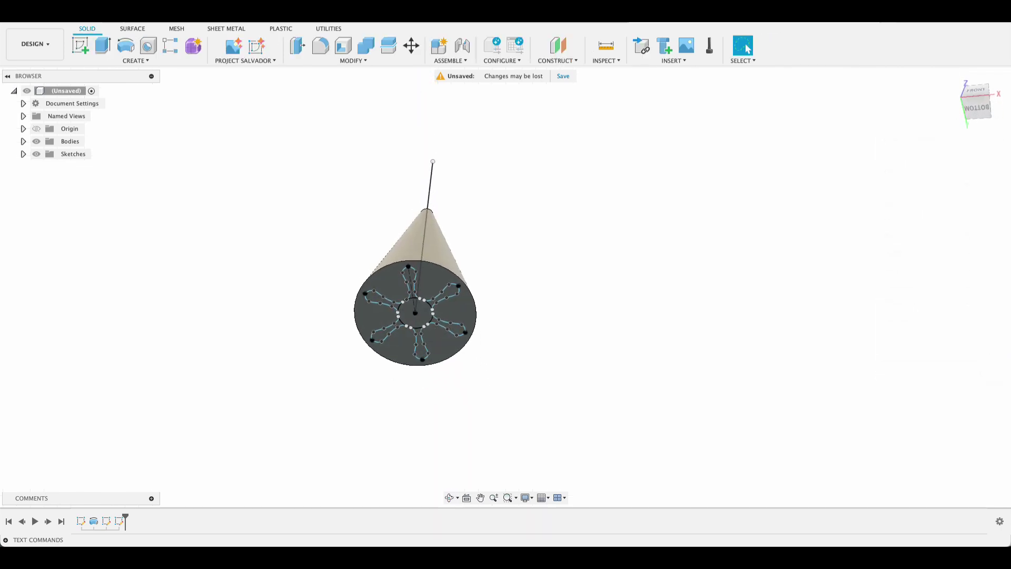
left_click(135, 61)
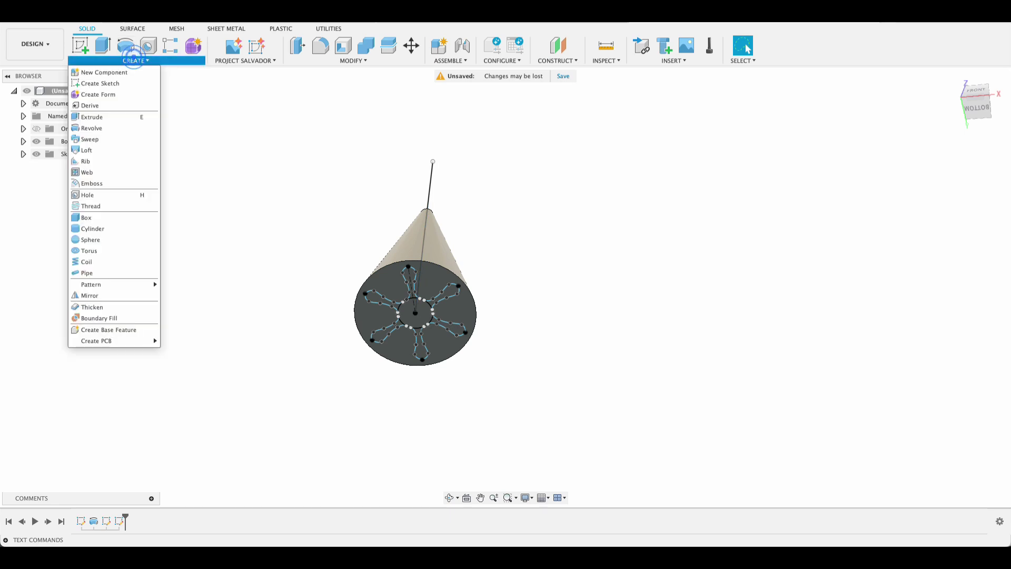
left_click(93, 138)
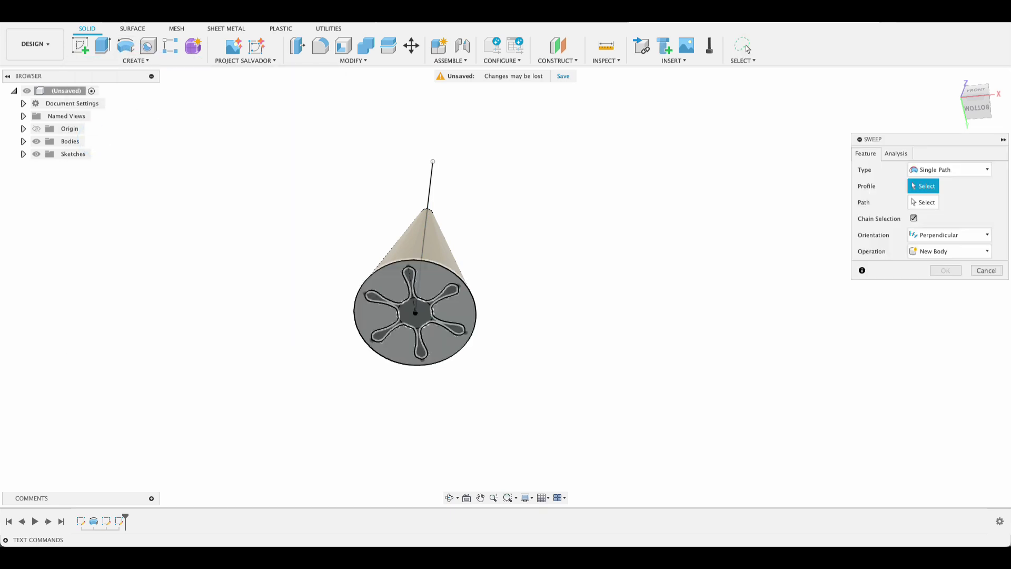
left_click(386, 332)
scroll(389, 334, "up", 5)
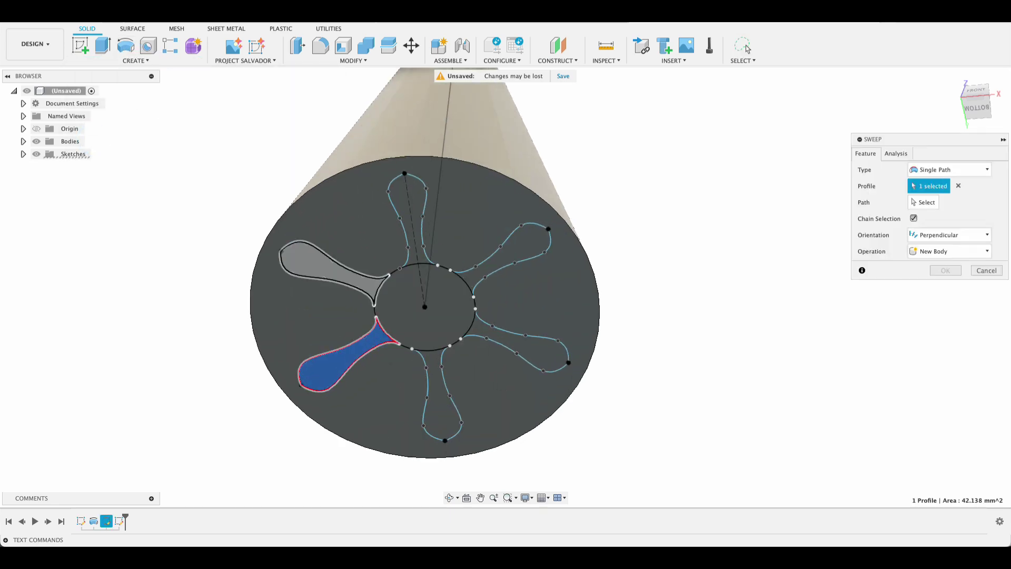
left_click(373, 293)
left_click(391, 308)
left_click(416, 244)
left_click(475, 281)
left_click(521, 344)
left_click(433, 382)
Sweep the selected profiles along the vertical line as a cut with a 300-degree twist angle
left_click(914, 202)
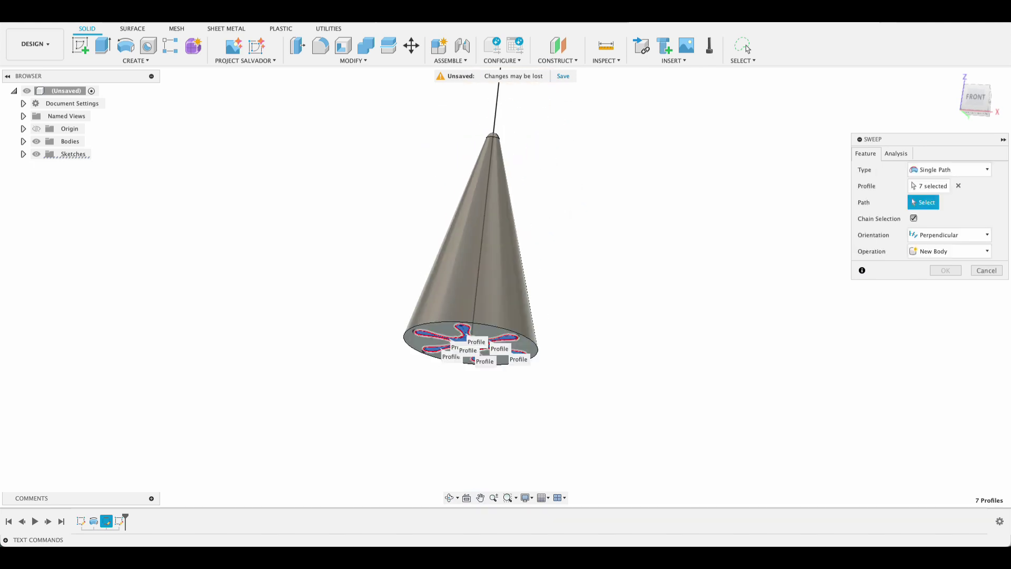
left_click(495, 117)
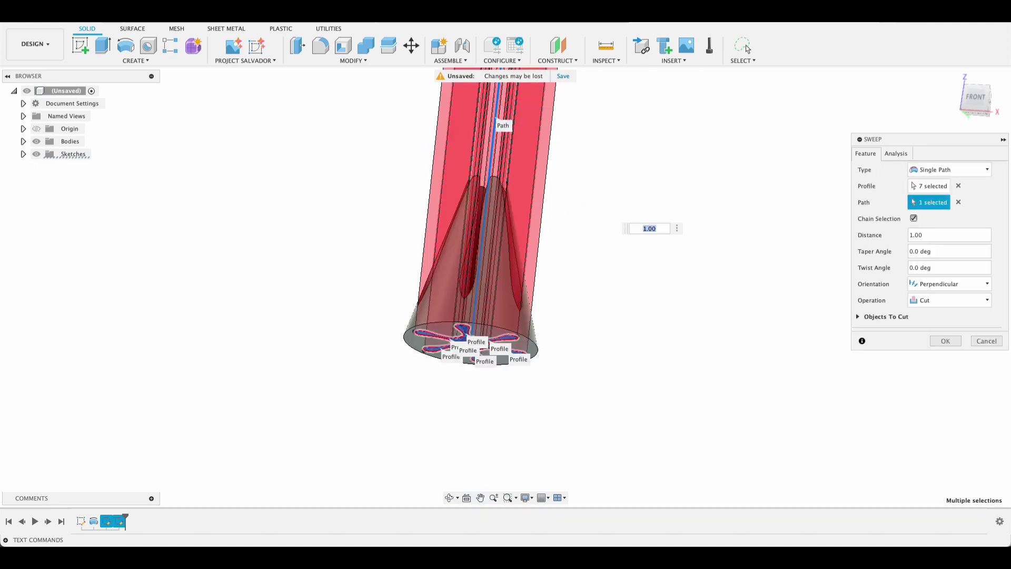
mouse_move(558, 211)
middle_mouse_down("shift")
mouse_move(566, 121)
mouse_move(569, 202)
middle_mouse_up("shift")
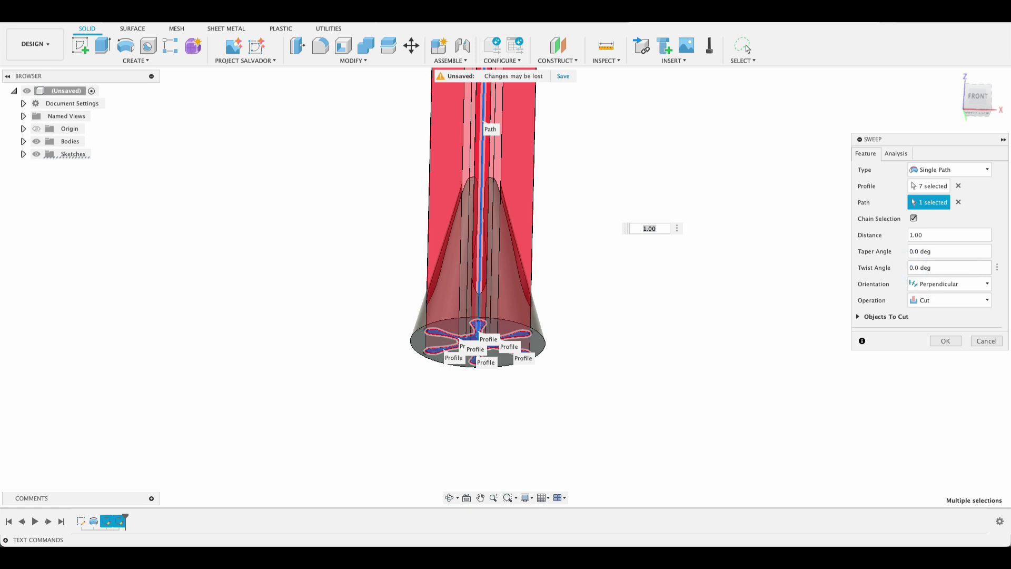
type("0")
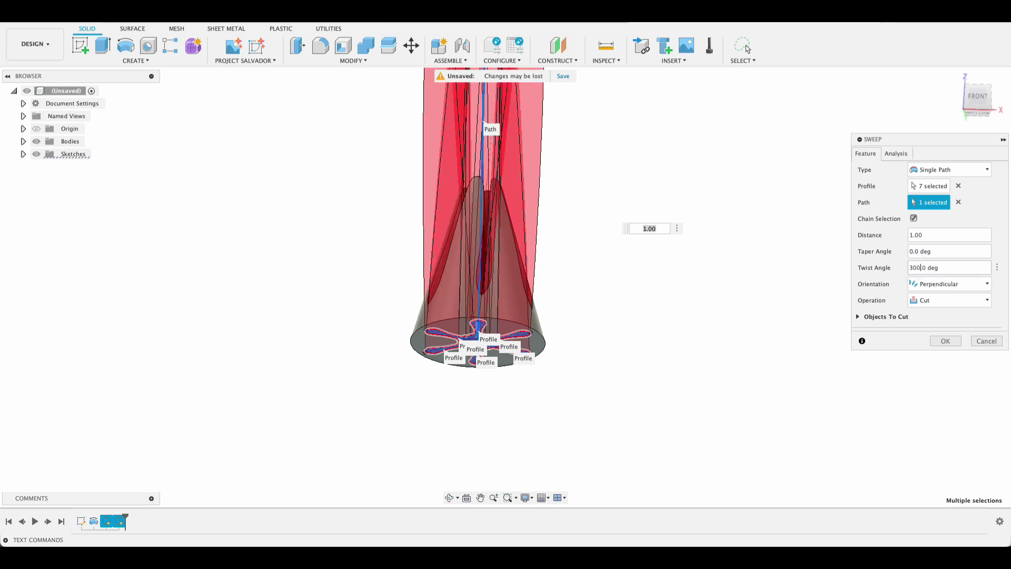
middle_click_drag(537, 253, 479, 274, "shift")
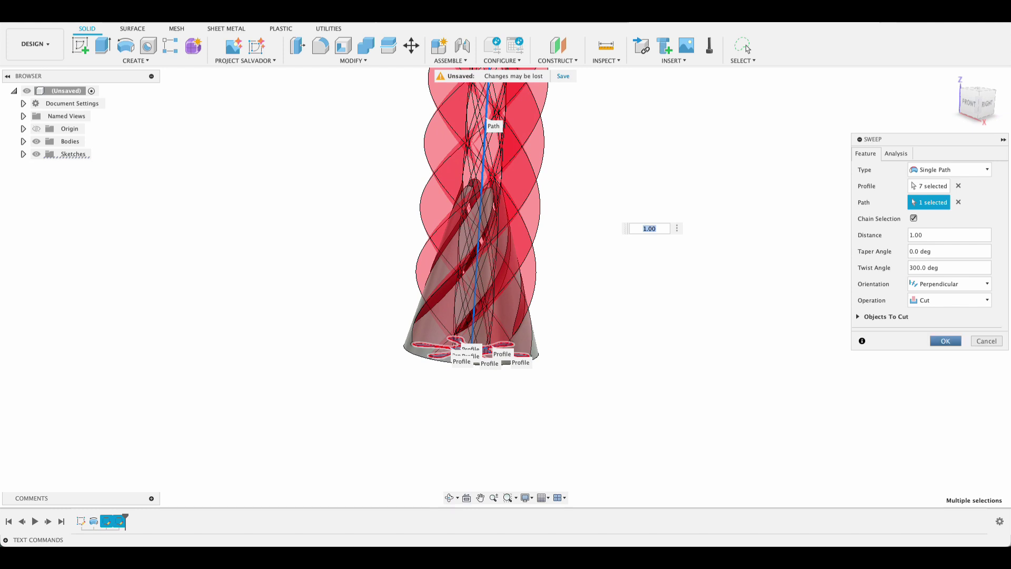
left_click(945, 341)
middle_click_drag(527, 263, 504, 270, "shift")
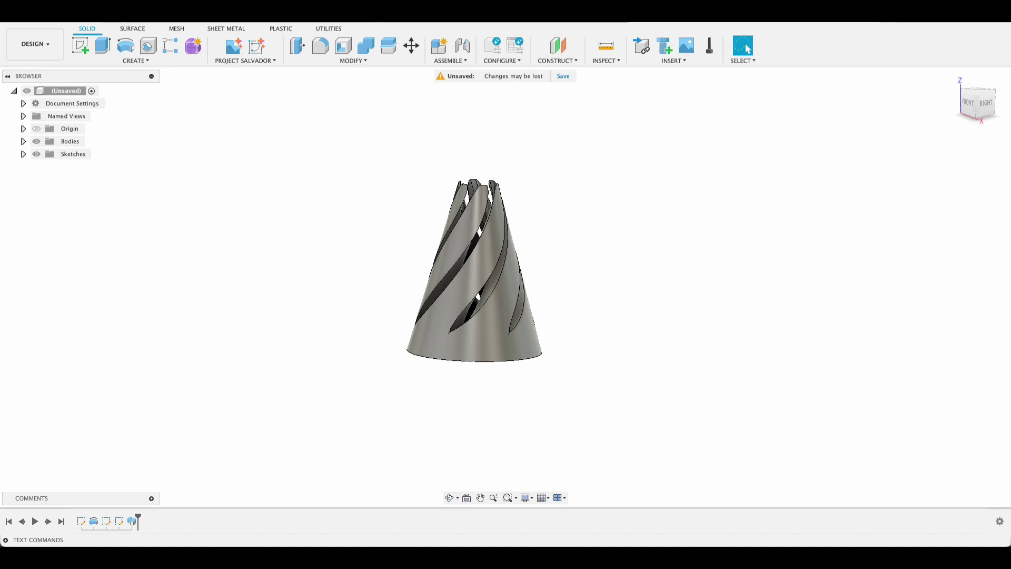
Roll the history back to before the twisted sweep cut and create an in-place copy of the whole cone body
left_click_drag(138, 516, 126, 516)
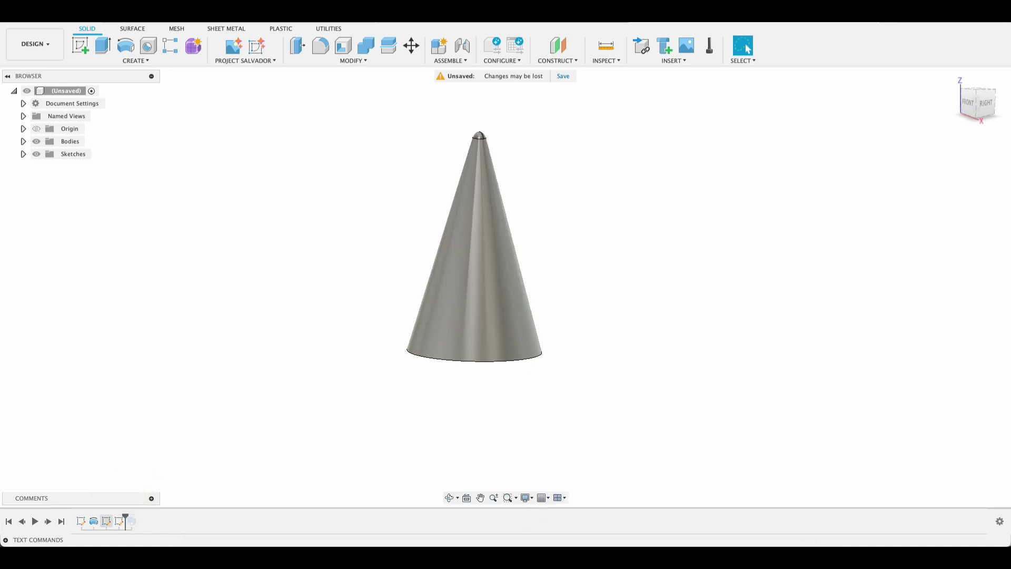
left_click(451, 296)
right_click(451, 296)
left_click(423, 311)
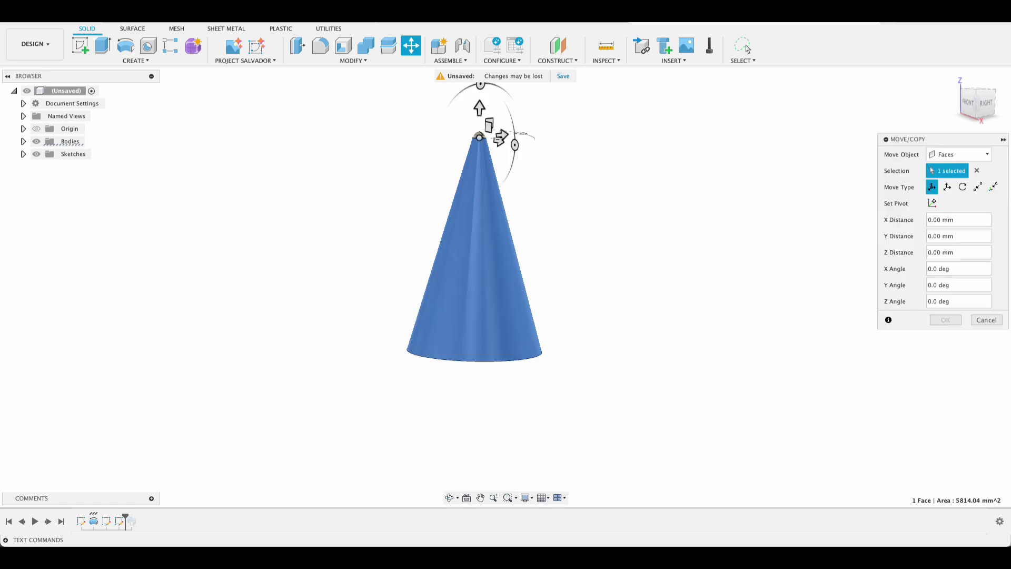
left_click(958, 154)
left_click(948, 176)
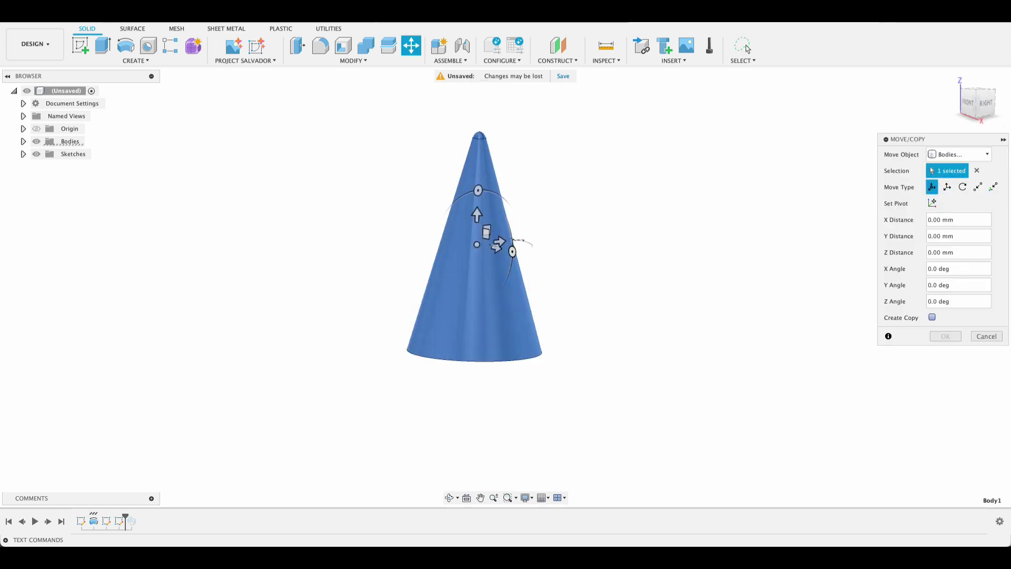
left_click(939, 331)
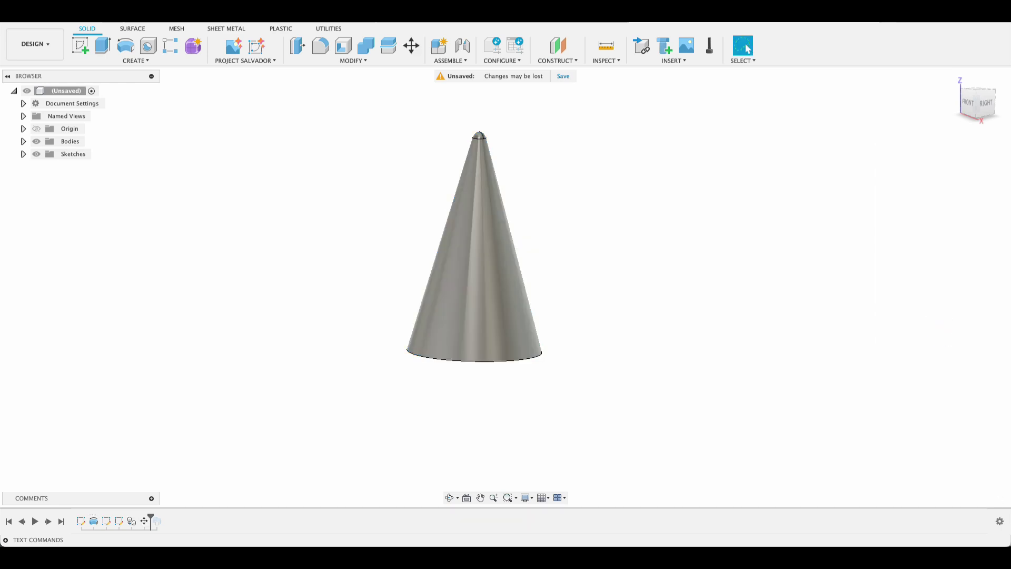
Hide the copied cone Body2 and roll the history forward past the twisted sweep cut
left_click(24, 141)
left_click(47, 166)
left_click(46, 154)
left_click(46, 166)
left_click(46, 154)
left_click(79, 166)
left_click(45, 167)
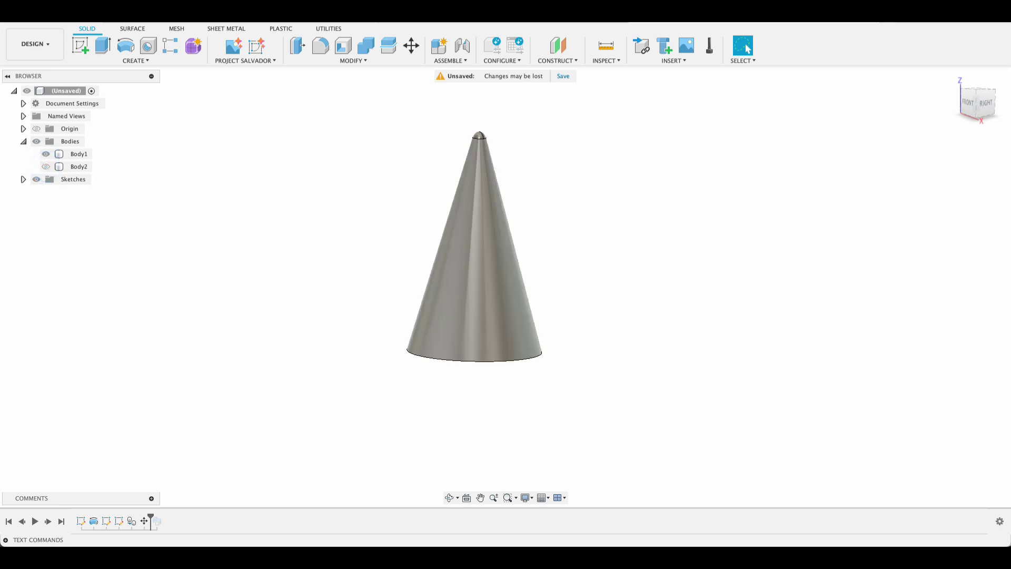
left_click_drag(151, 520, 161, 520)
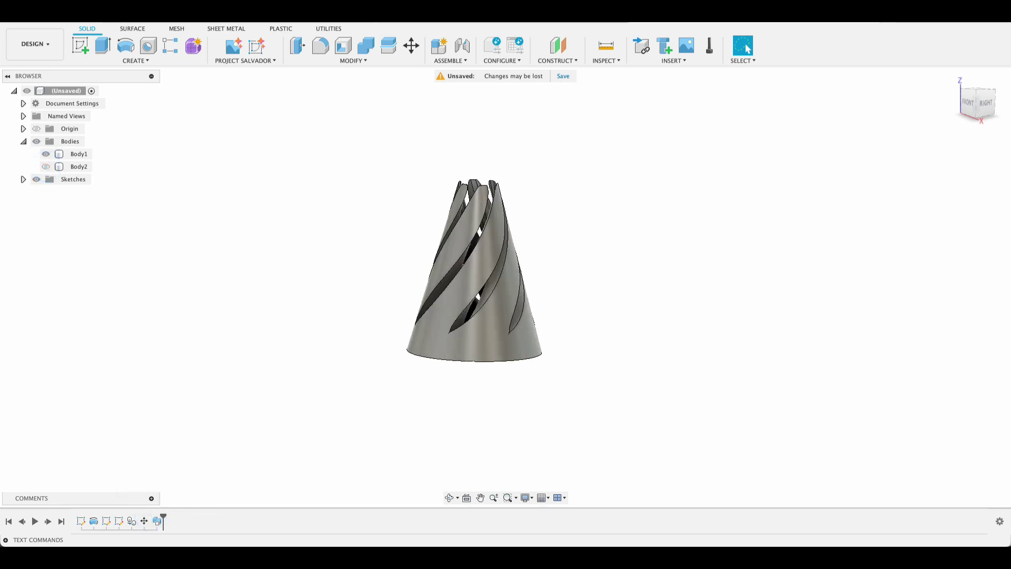
Toggle the visibility of Body2 to compare the cut cone with the full copy, leaving both bodies shown
left_click(46, 166)
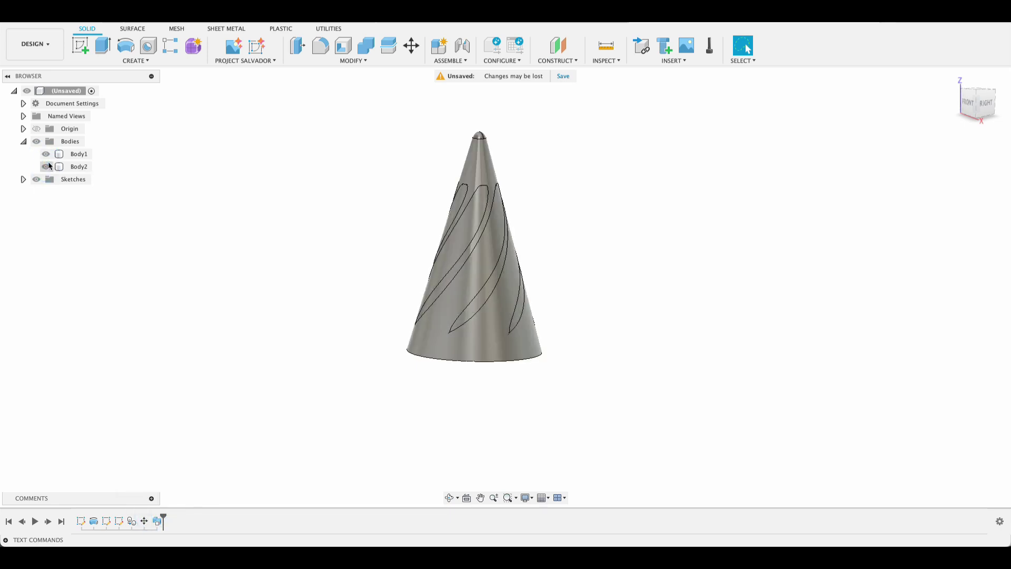
left_click(48, 166)
left_click(48, 166)
left_click(49, 166)
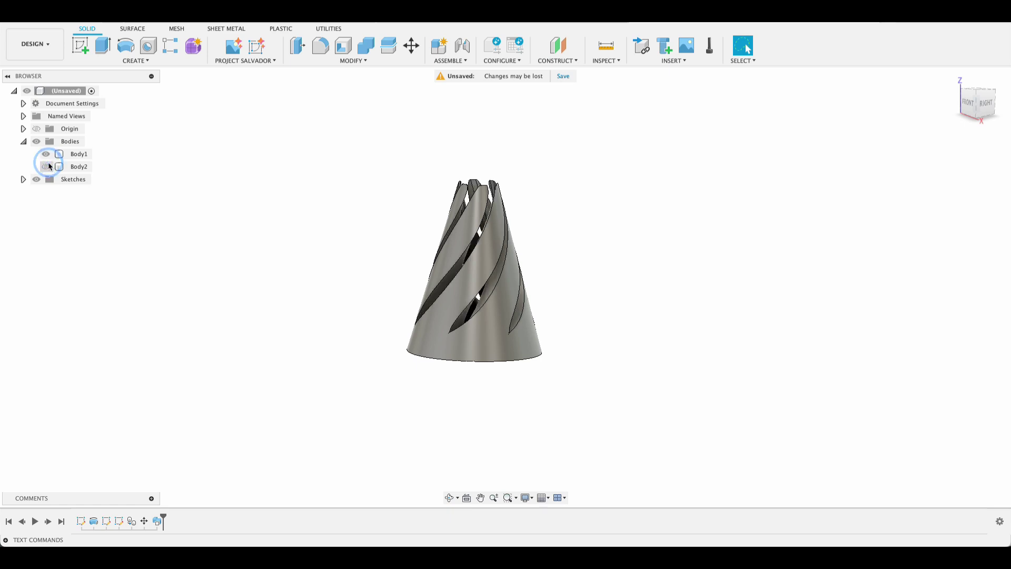
left_click(49, 166)
left_click(48, 166)
left_click(46, 166)
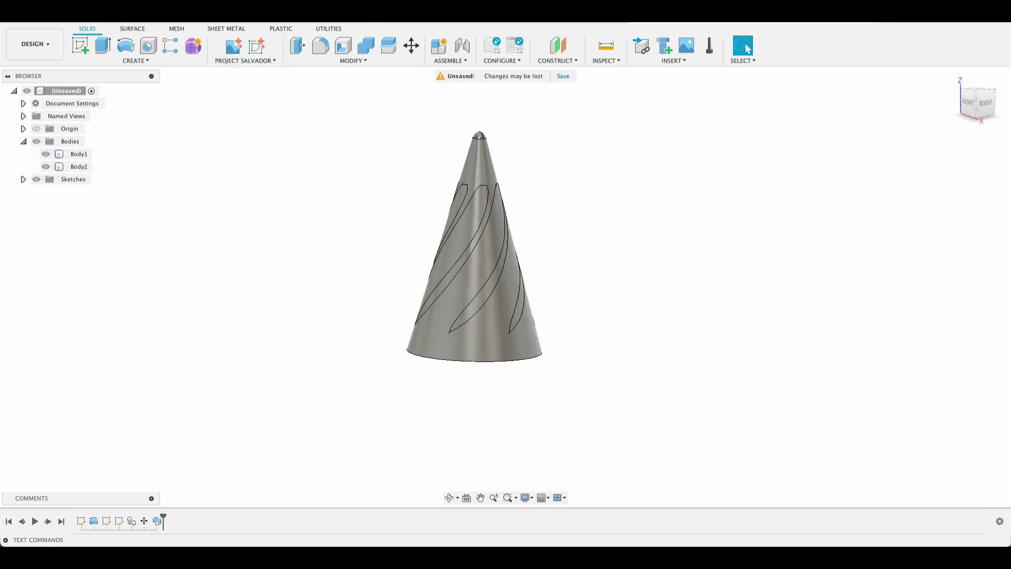
Combine the bodies with the Cut operation, using Body2 as target and Body1 as tool, and keep the tools
left_click(374, 46)
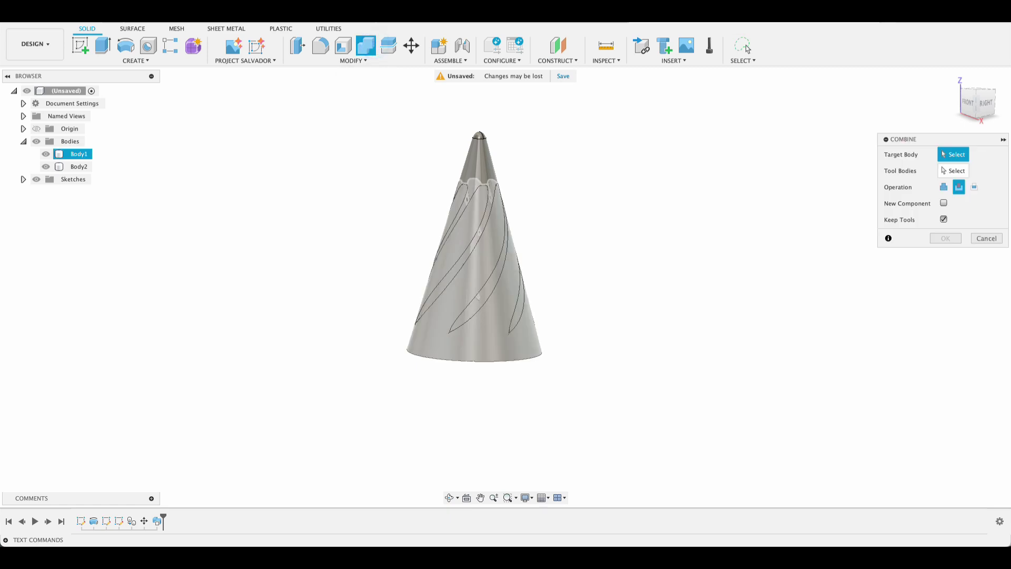
left_click(486, 158)
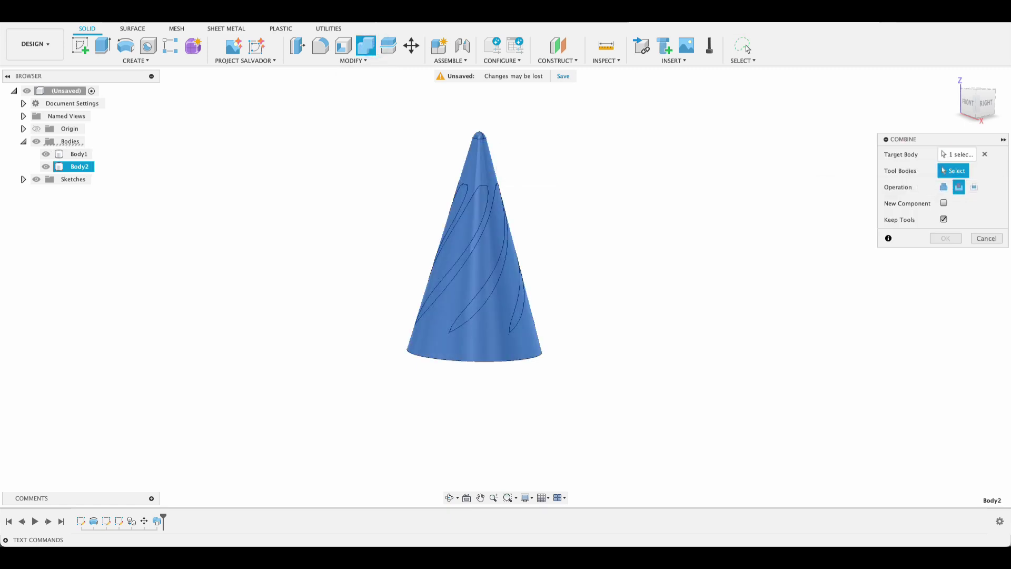
left_click(485, 352)
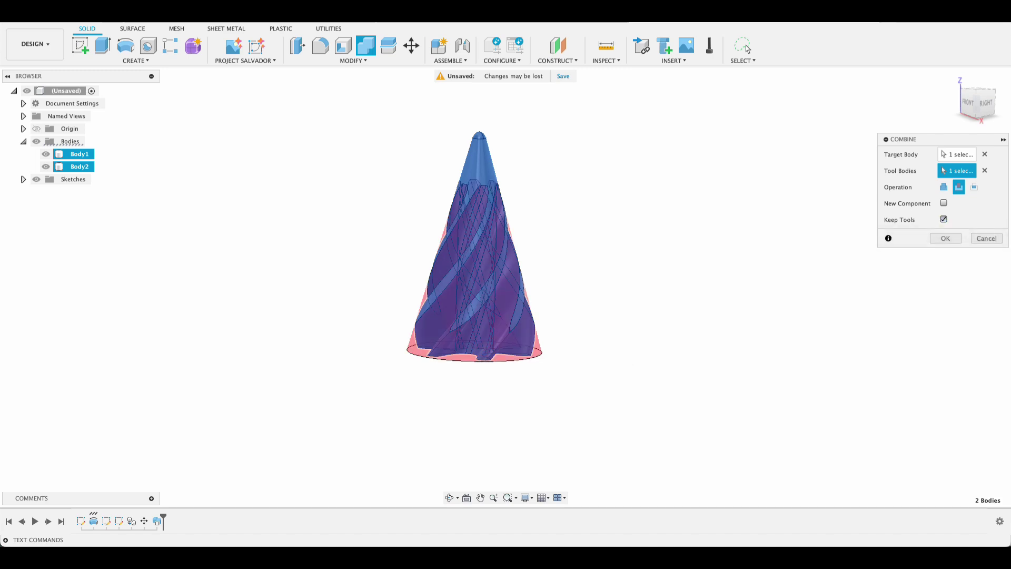
left_click(945, 238)
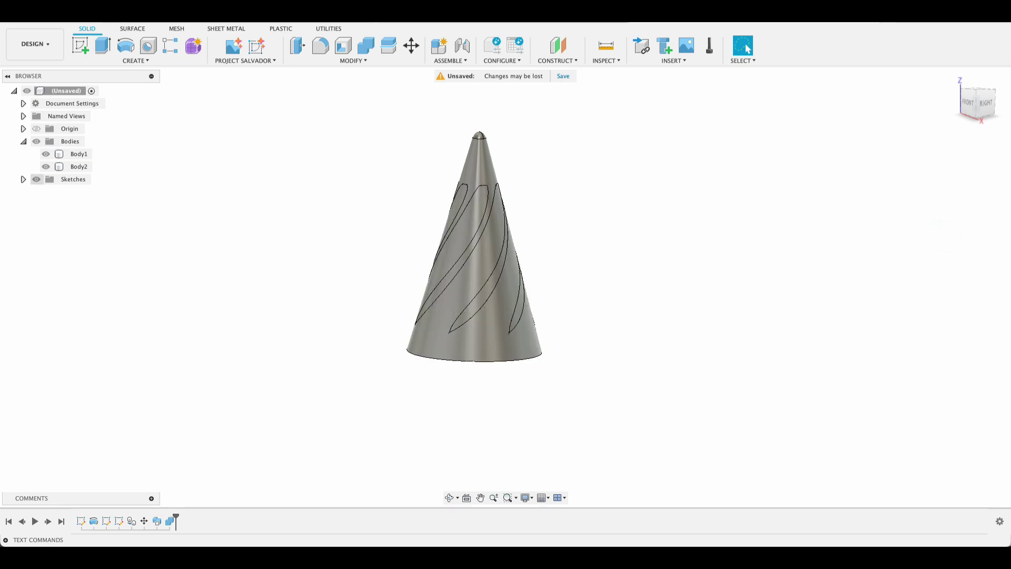
Hide Body1 to inspect the twisted core from several angles, and then show Body1 again and hide Body2
left_click(45, 153)
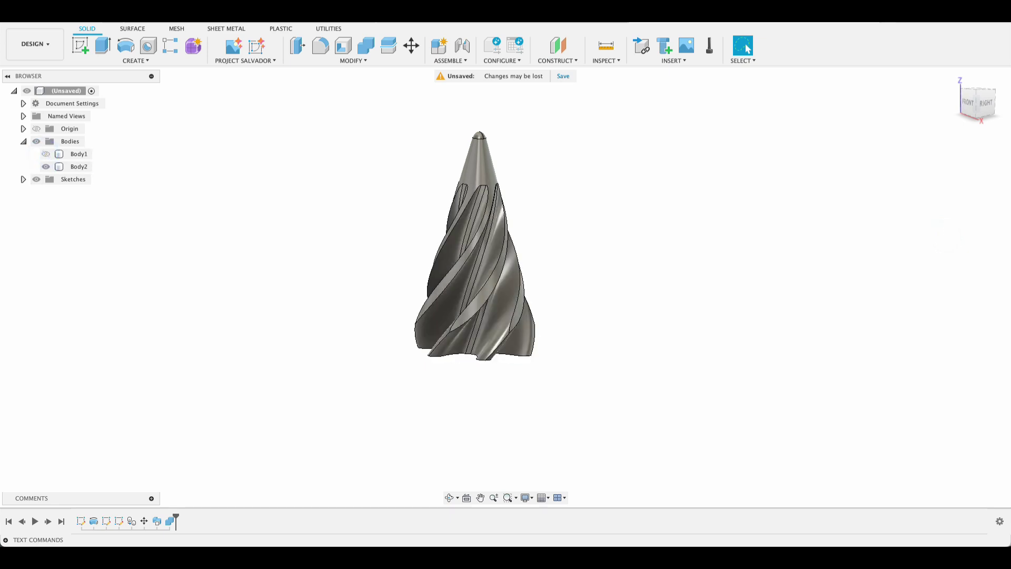
middle_click_drag(474, 264, 553, 263, "shift")
middle_click_drag(748, 49, 748, 50, "shift")
left_click(46, 154)
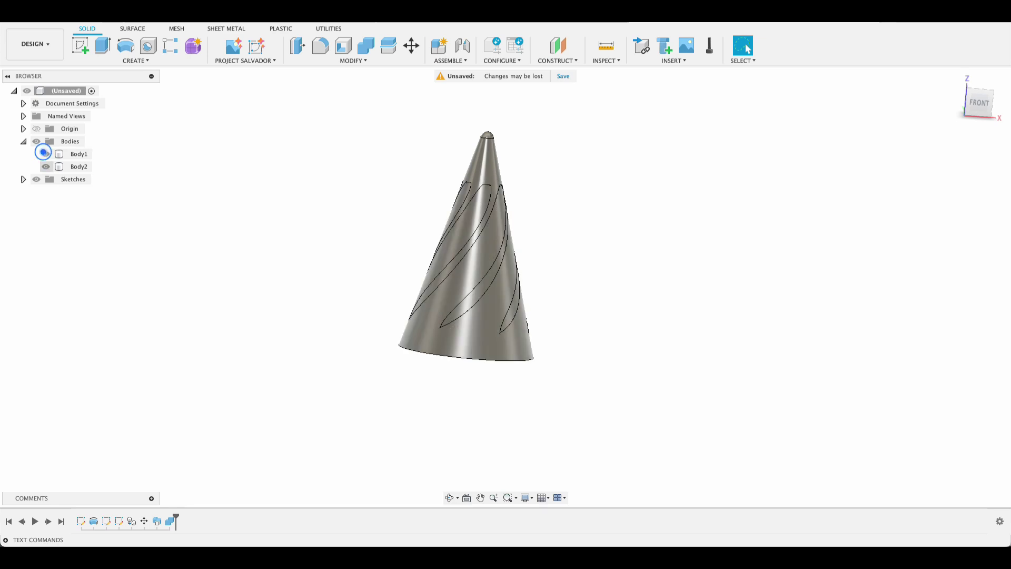
left_click(46, 165)
Start Offset Face on Body1 and select the faces of the six twisted arm channels from the cone's underside
middle_click_drag(747, 50, 748, 50, "shift")
middle_click_drag(626, 232, 540, 278, "shift")
scroll(587, 253, "up", 4)
scroll(573, 262, "up", 4)
middle_click_drag(334, 280, 420, 290, "shift")
left_click(411, 232)
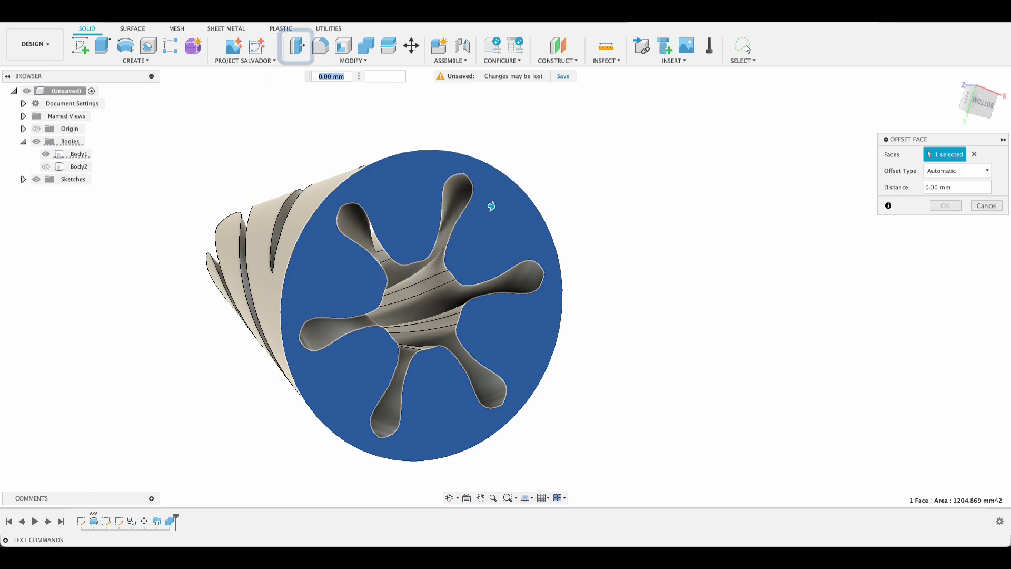
left_click(974, 154)
left_click(529, 280)
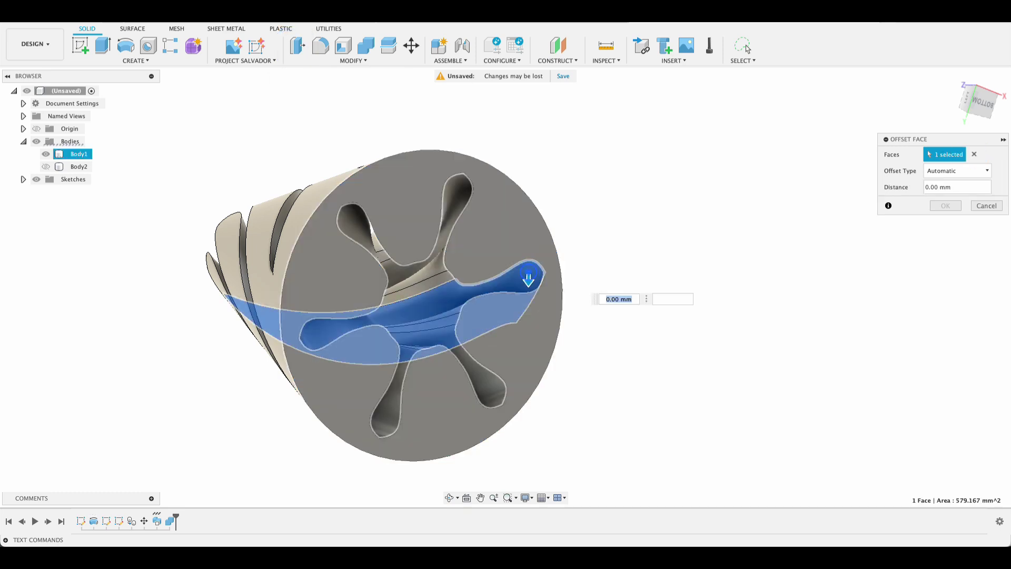
left_click(455, 203)
left_click(350, 216)
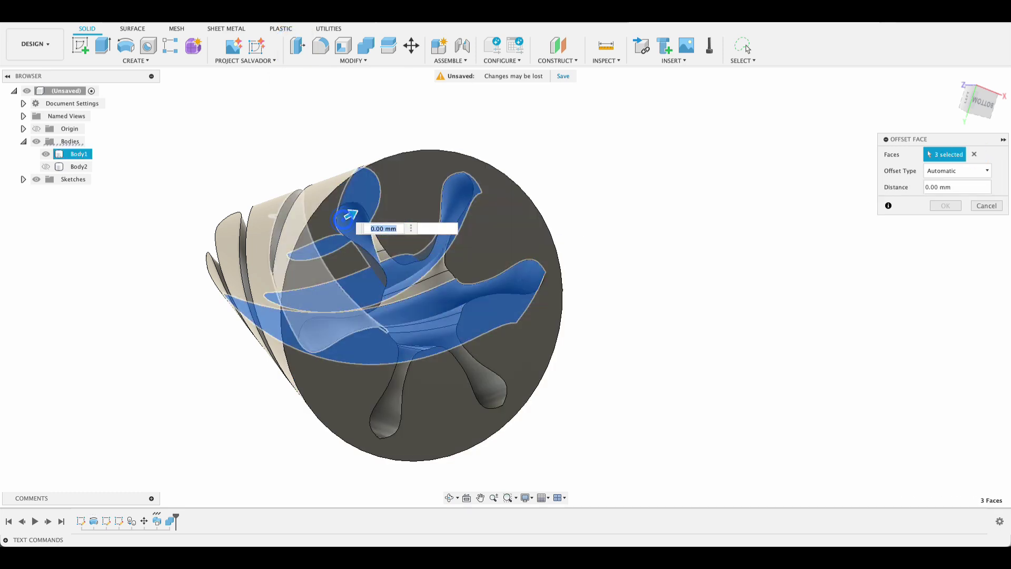
left_click(336, 330)
left_click(387, 406)
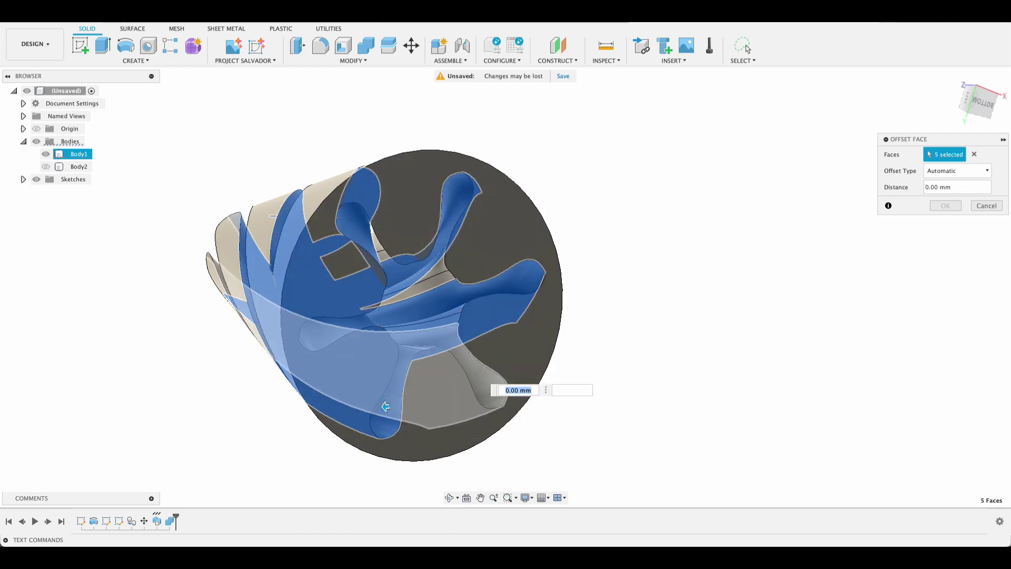
left_click(483, 389)
middle_click_drag(484, 389, 345, 301, "shift")
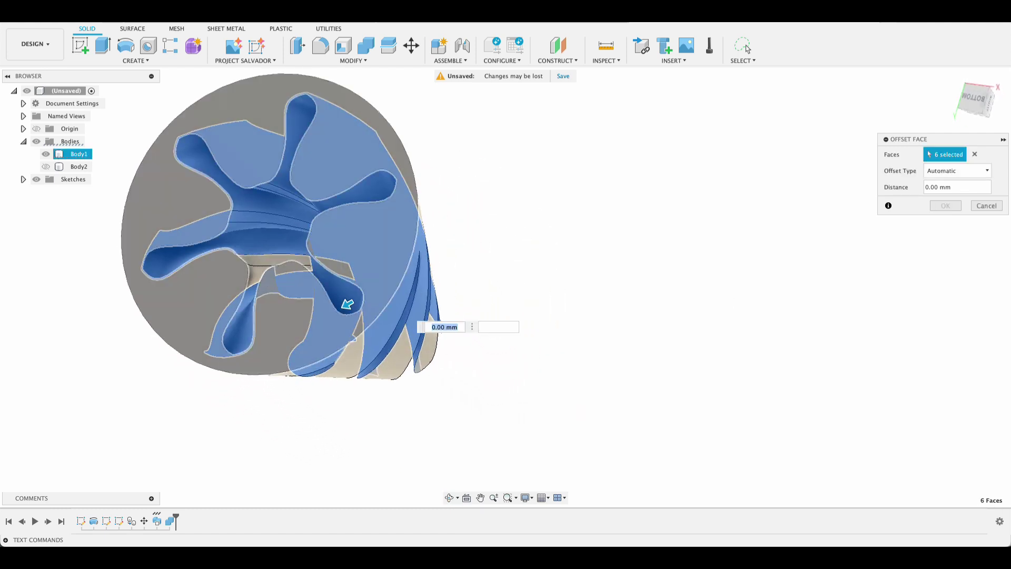
Add the remaining narrow inner faces between the arm channels to the Offset Face selection
left_click(254, 268)
left_click(260, 267)
middle_click_drag(260, 267, 335, 250, "shift")
left_click(303, 212)
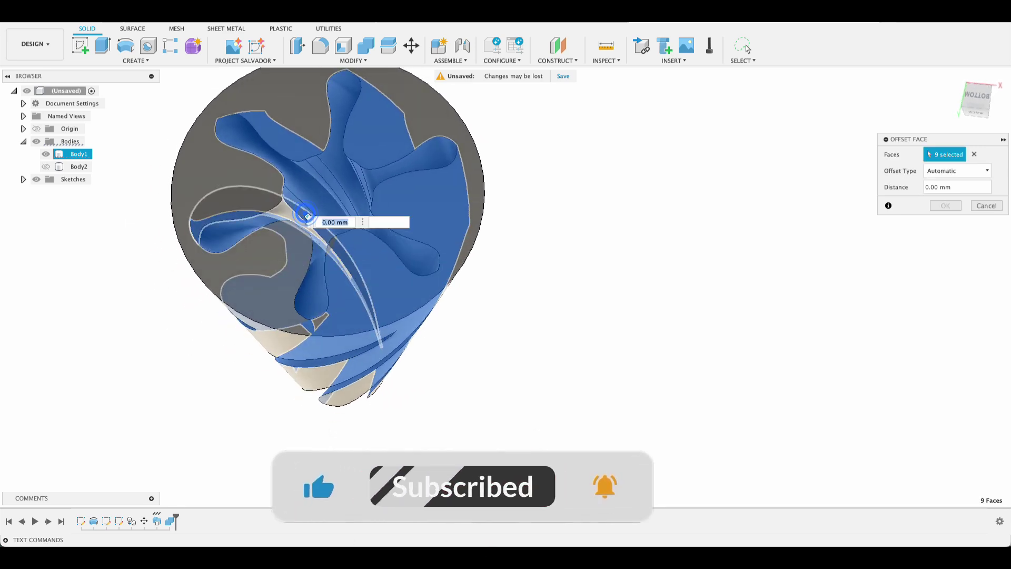
left_click(294, 217)
middle_click_drag(293, 216, 341, 237, "shift")
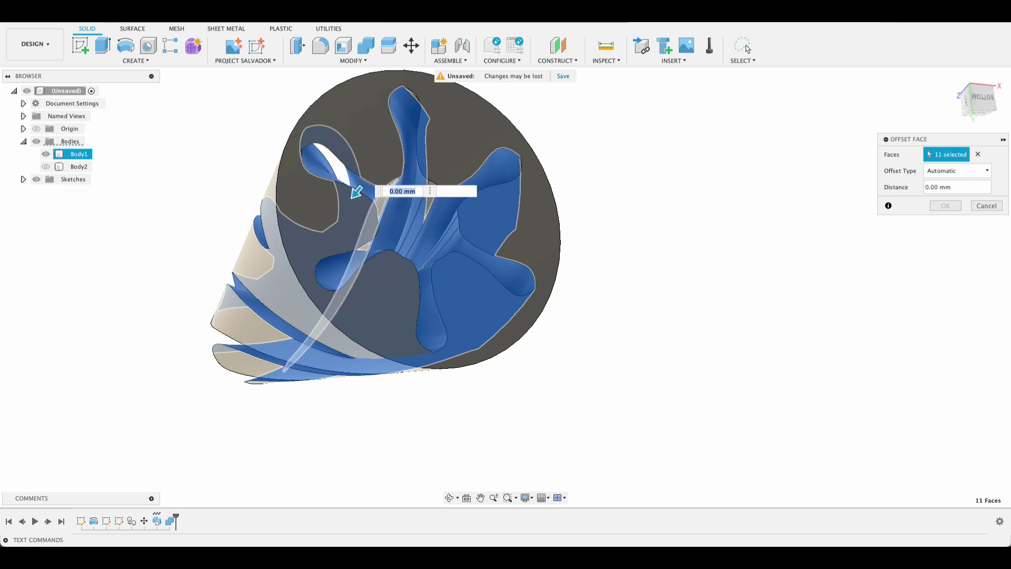
left_click(386, 204)
left_click(429, 199)
middle_click_drag(429, 199, 476, 227, "shift")
left_click(455, 155)
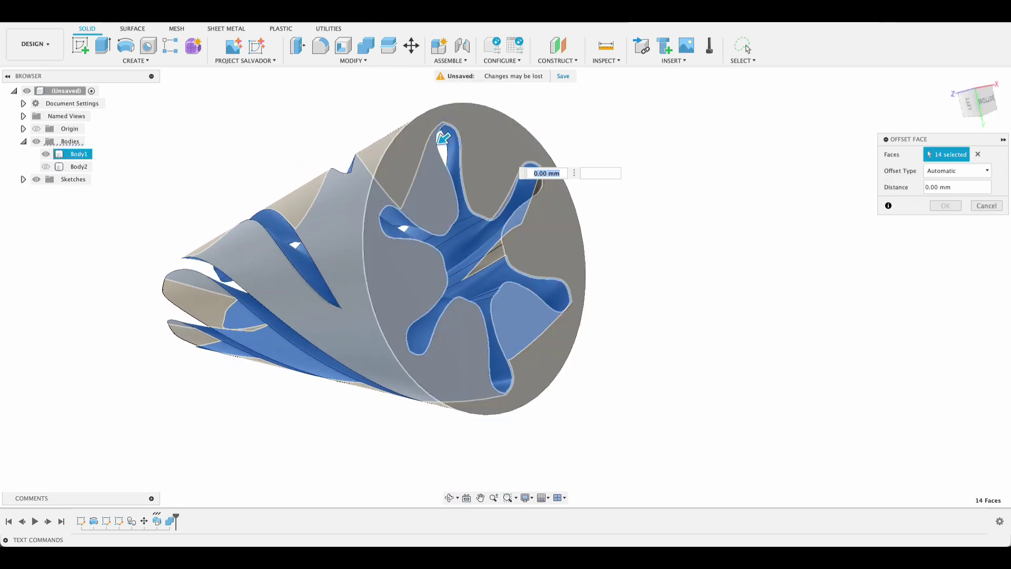
left_click(540, 187)
middle_click_drag(532, 187, 390, 271, "shift")
left_click(516, 271)
left_click(492, 333)
left_click(486, 359)
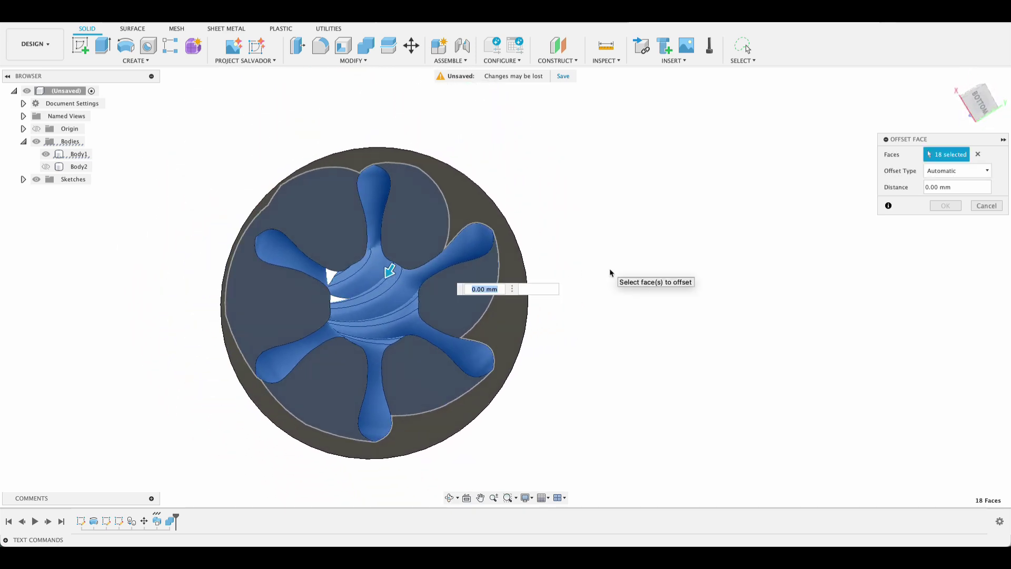
Offset the selected channel faces by -0.15 mm to create clearance around the core
type("-")
type("0.15")
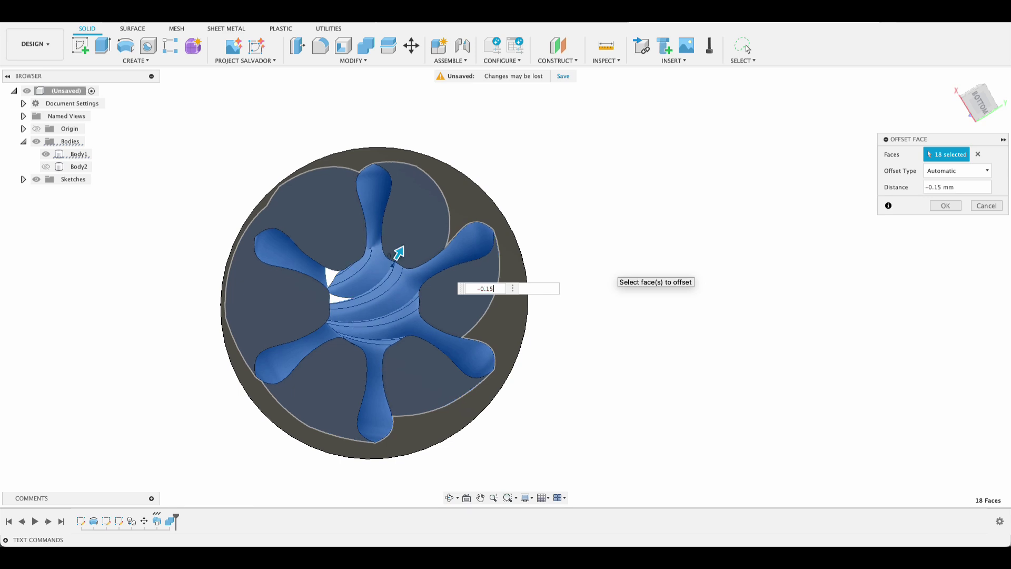
key("Return")
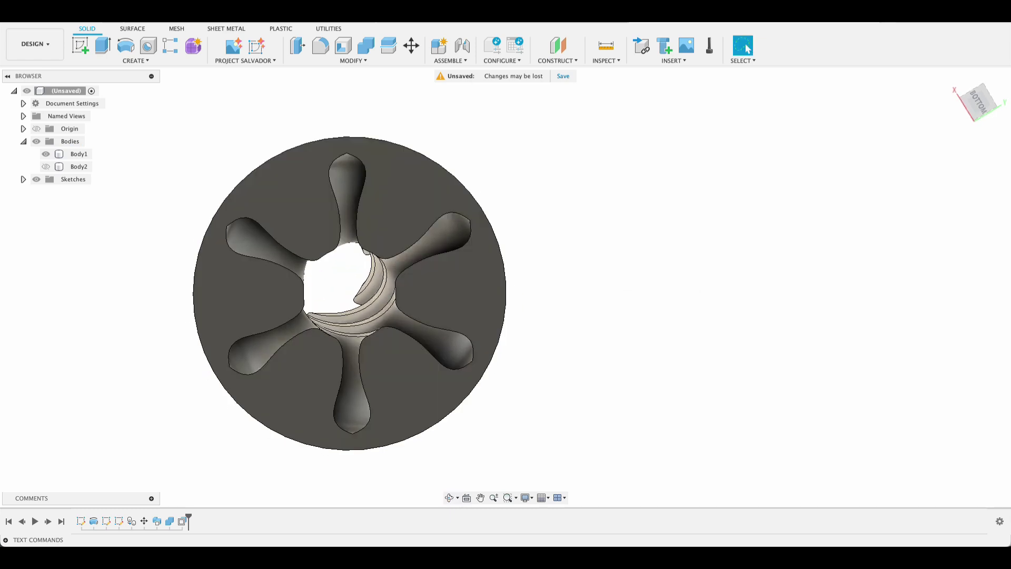
Show Body2 again and examine the clearance gap around the six arms on the cone's underside
left_click(47, 167)
scroll(317, 239, "up", 5)
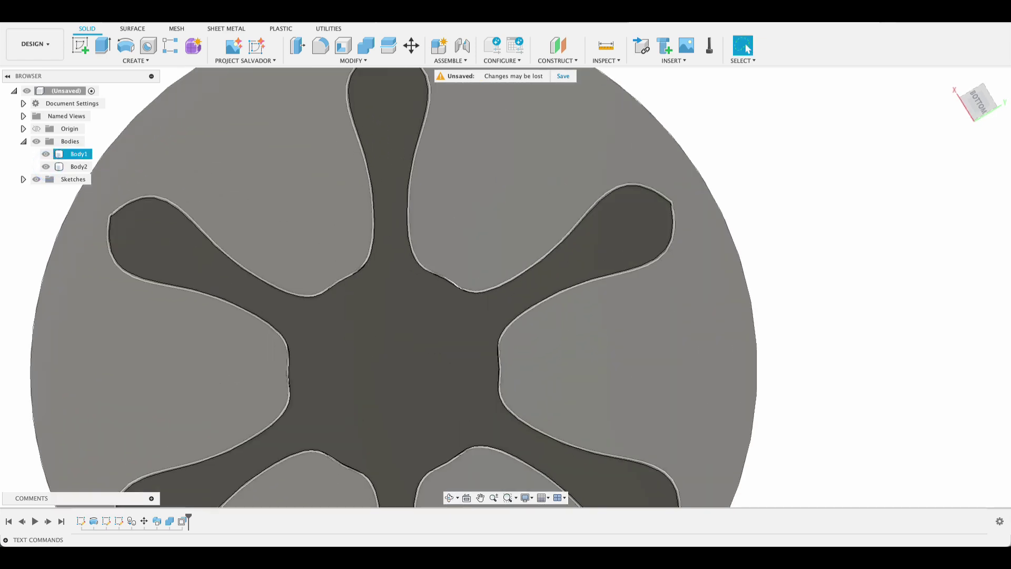
scroll(451, 274, "up", 3)
scroll(463, 295, "down", 6)
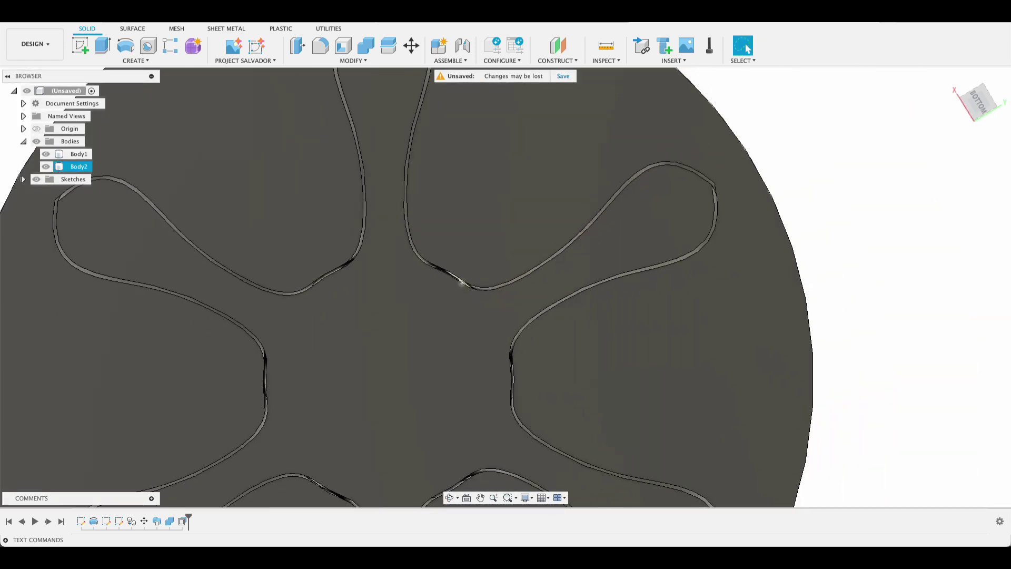
key("Escape")
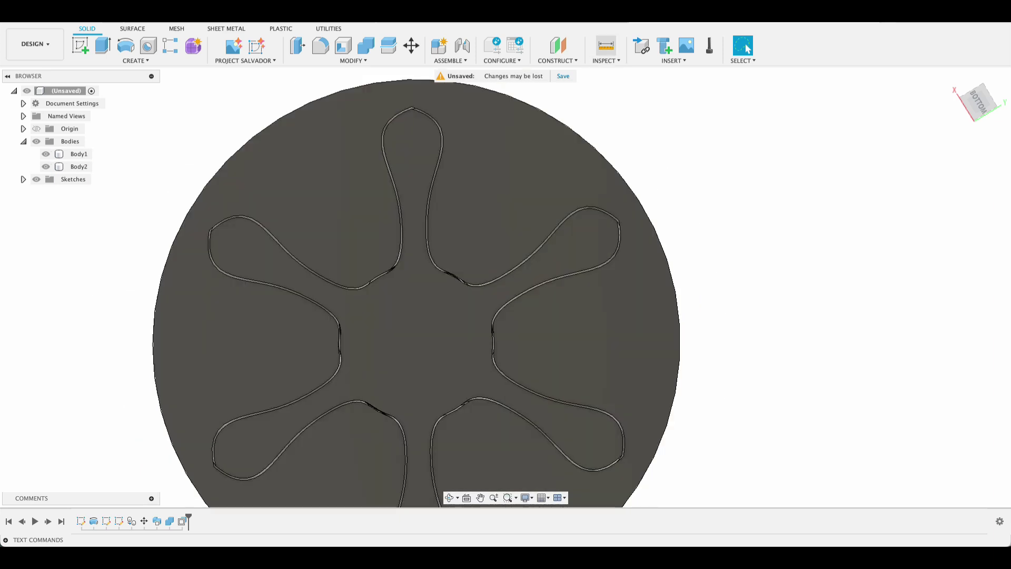
Start a Section Analysis of both bodies with the vertical YZ plane as the cut plane
left_click(605, 59)
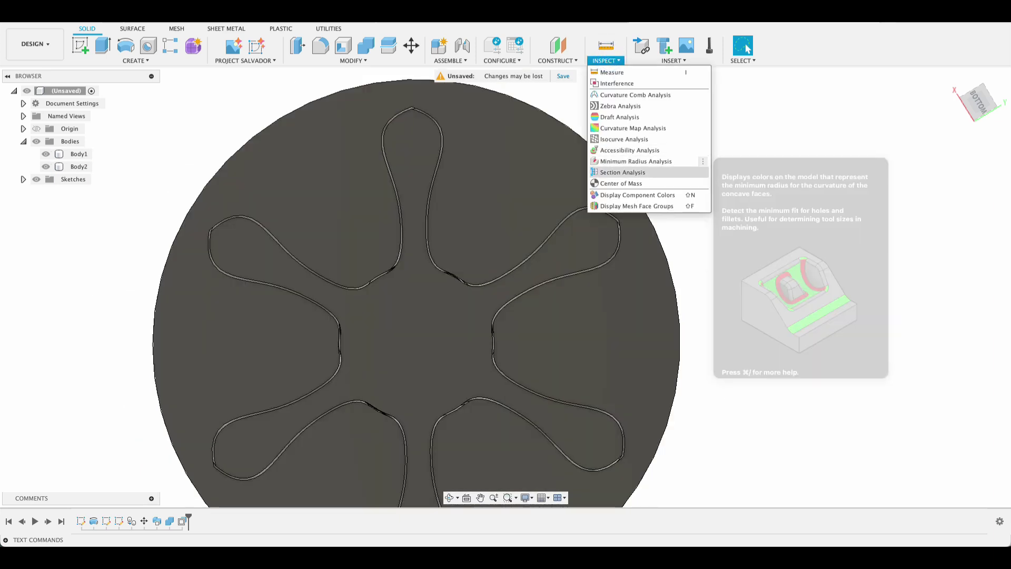
left_click(619, 170)
middle_click_drag(452, 253, 470, 385, "shift")
left_click(606, 59)
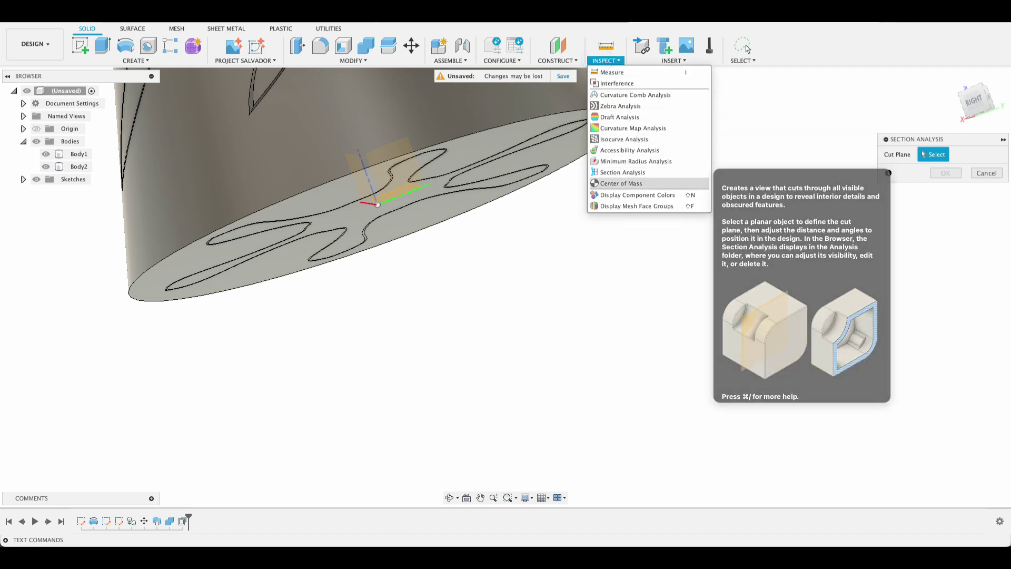
scroll(460, 200, "down", 5)
left_click(426, 252)
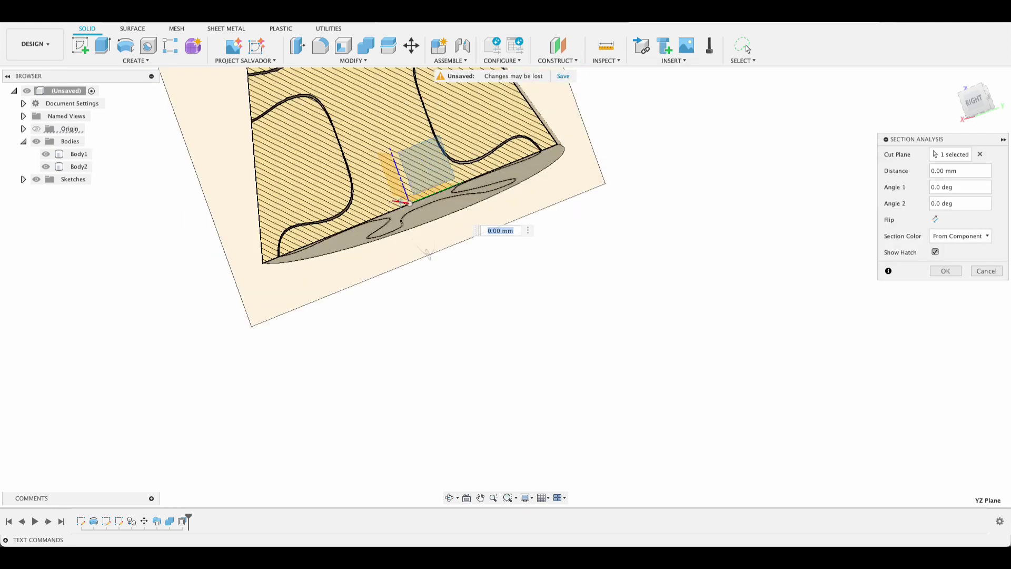
Inspect the section through the bodies, set the cut plane's distance to 26.942 mm, and accept the analysis
left_click(977, 104)
middle_click_drag(433, 88, 359, 337)
middle_click_drag(454, 195, 371, 234)
middle_click_drag(451, 481, 448, 480, "shift")
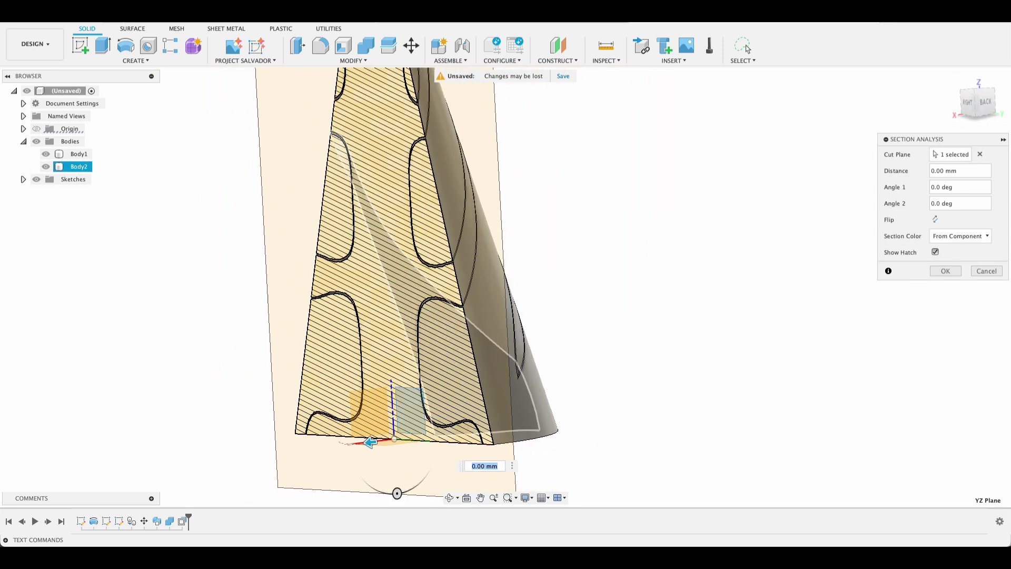
left_click_drag(370, 443, 214, 460)
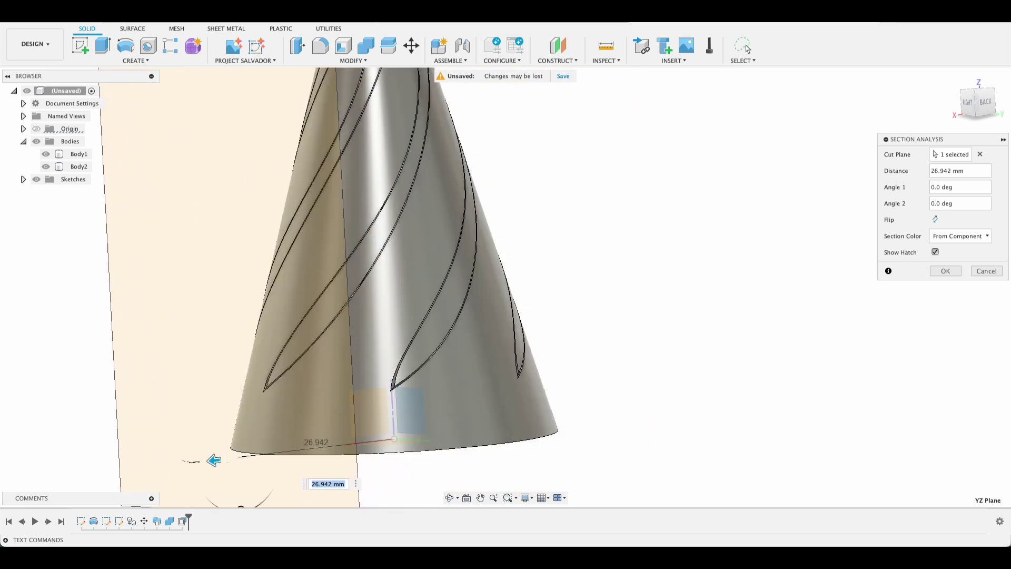
left_click(945, 270)
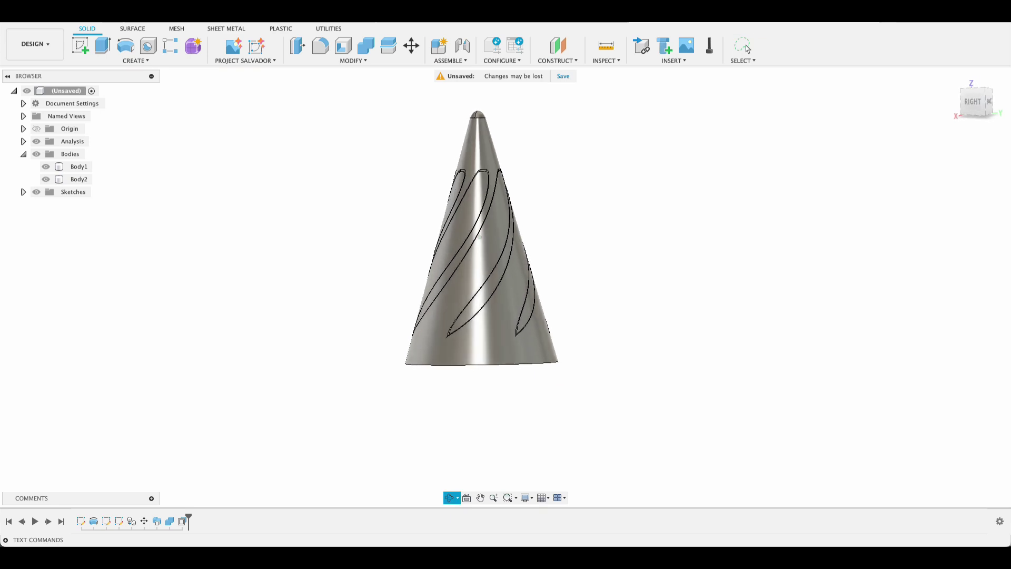
middle_click_drag(480, 237, 416, 269, "shift")
left_click(748, 49)
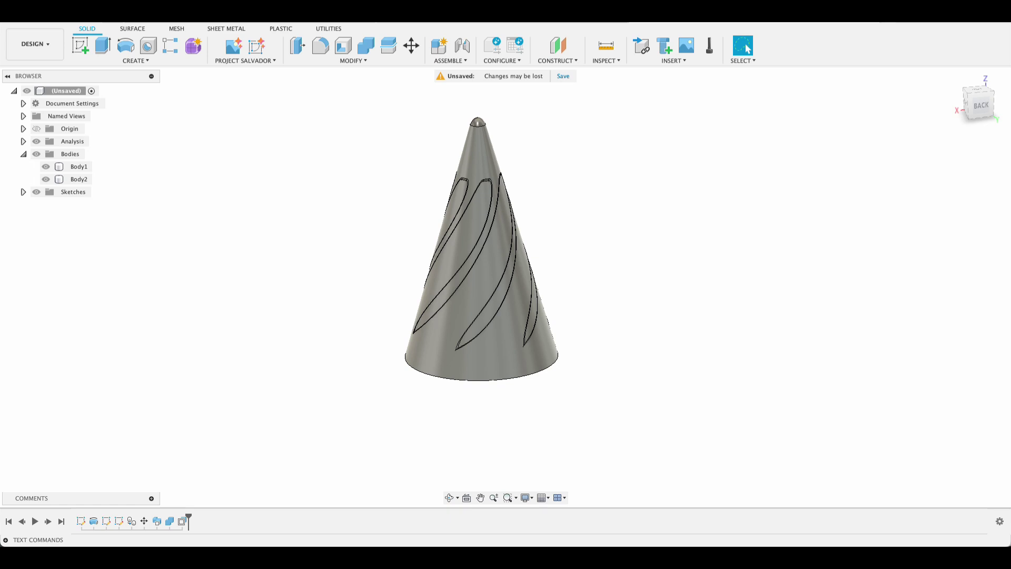
left_click(83, 120)
left_click(551, 197)
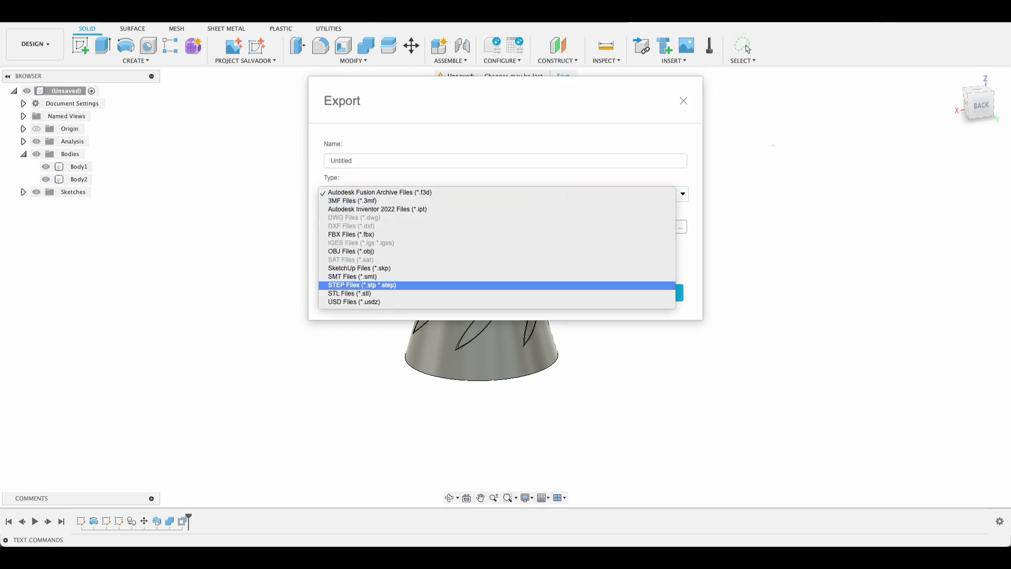
left_click(773, 146)
left_click(685, 101)
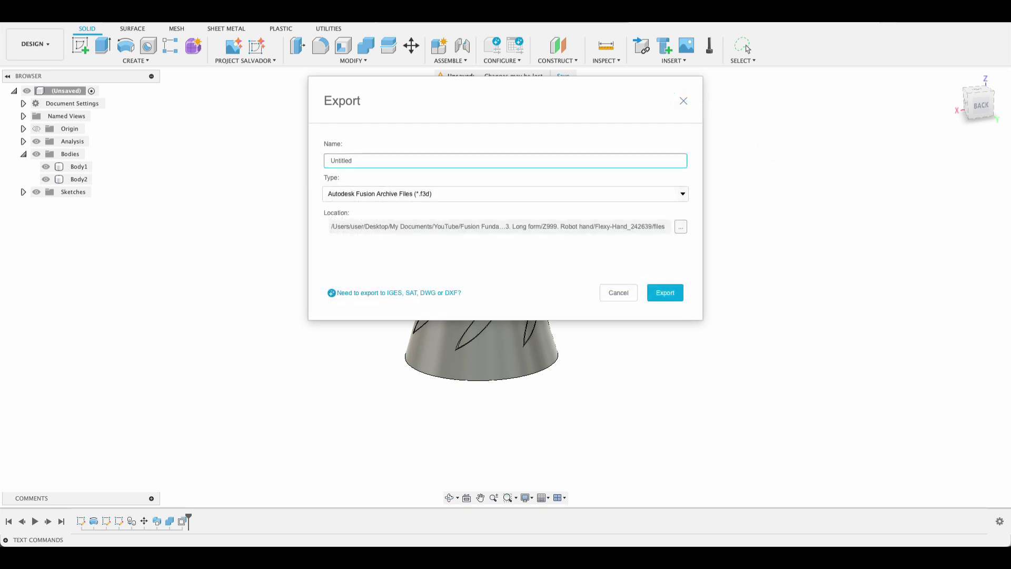
left_click(619, 292)
Hide Body2 and export the remaining slotted cone shell as an STL file named bottom
left_click(46, 179)
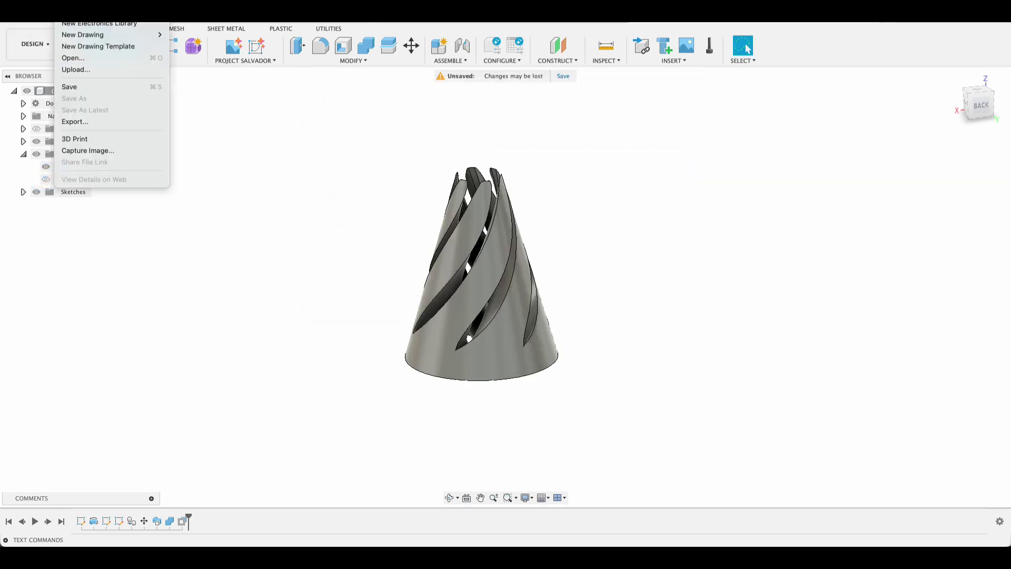
left_click(79, 117)
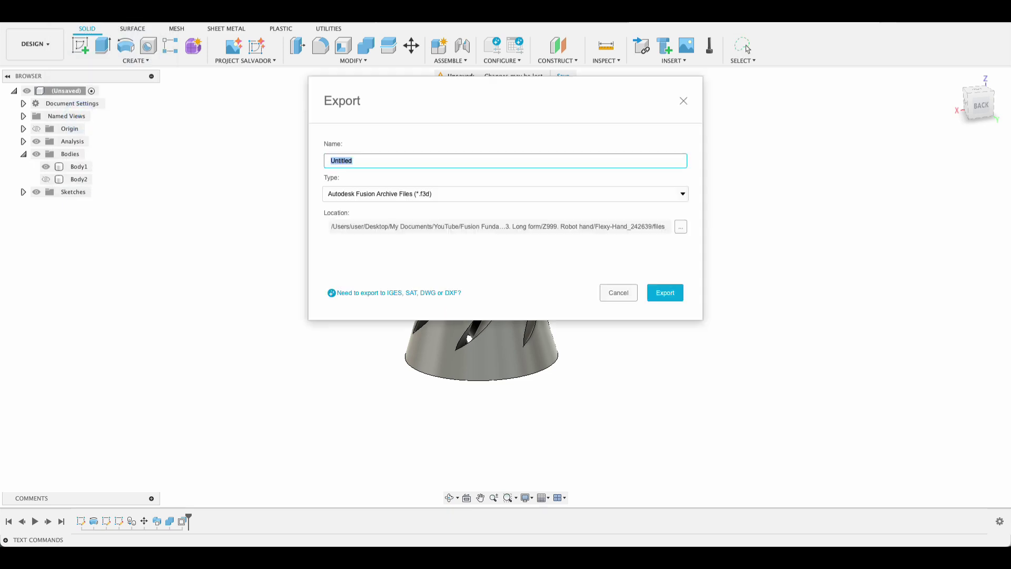
type("bottom")
left_click(683, 194)
left_click(429, 293)
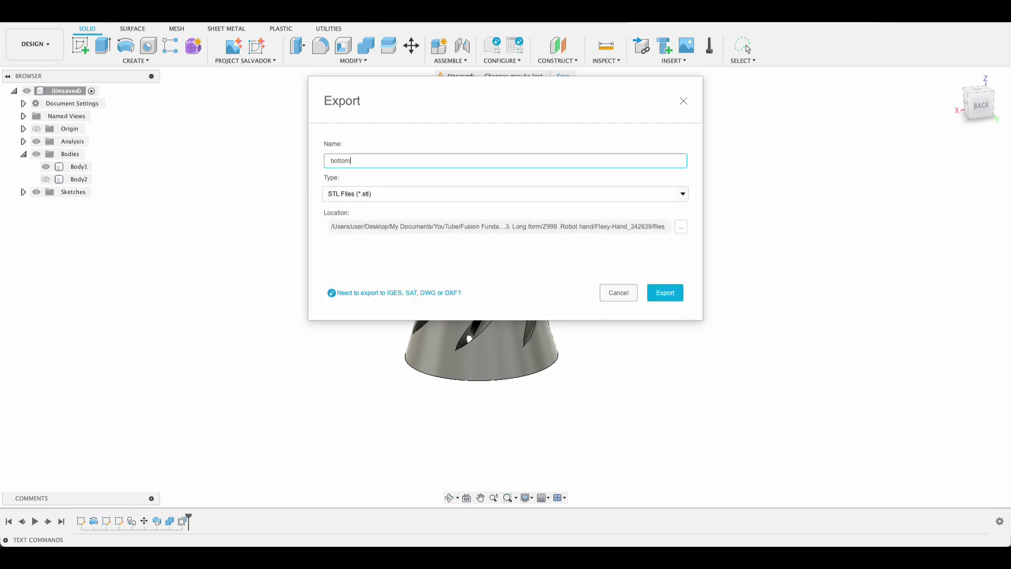
left_click(669, 293)
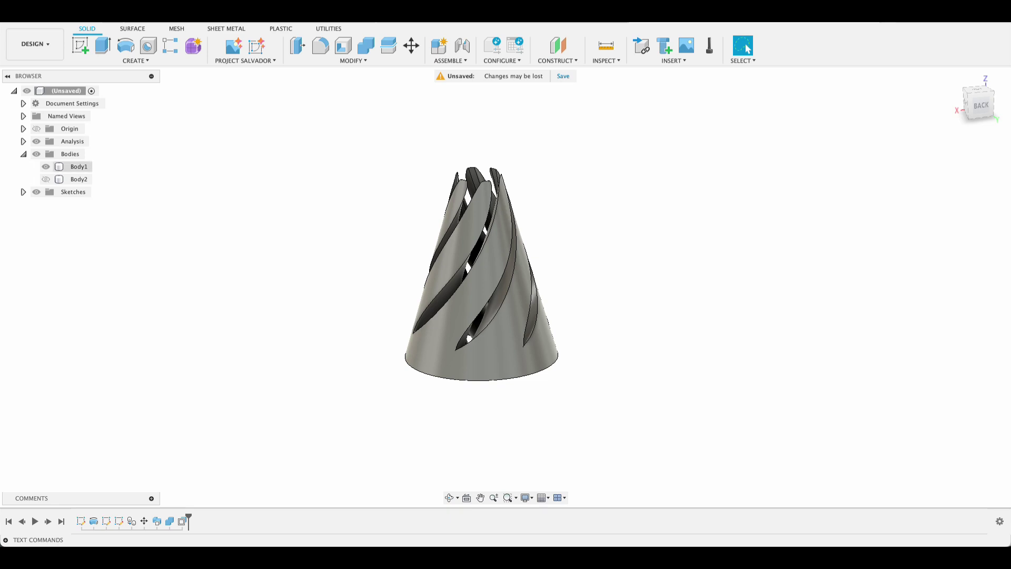
Show Body2, hide Body1, and export the twisted core as an STL file named top
left_click(46, 179)
left_click(46, 166)
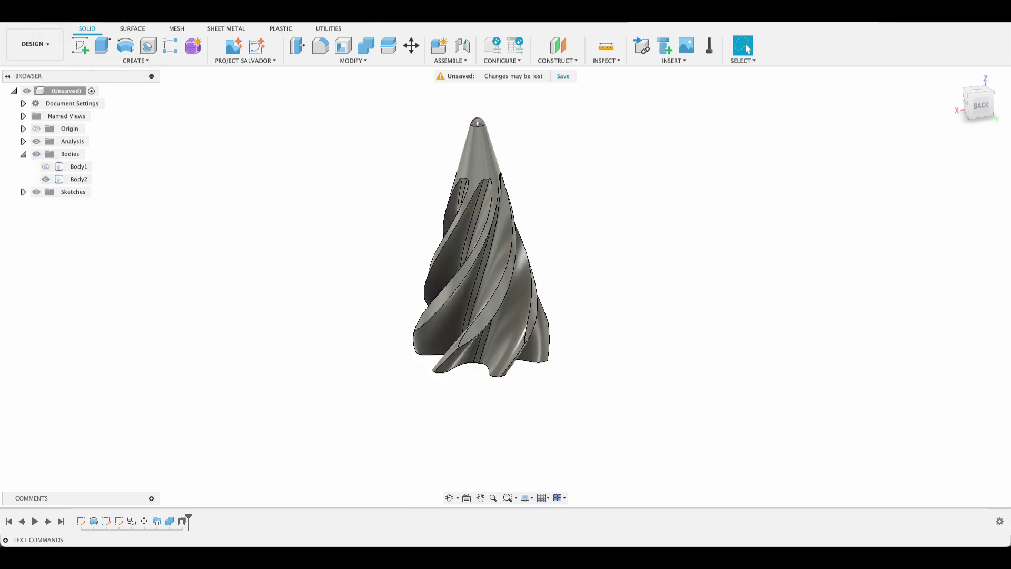
left_click(65, 22)
left_click(90, 122)
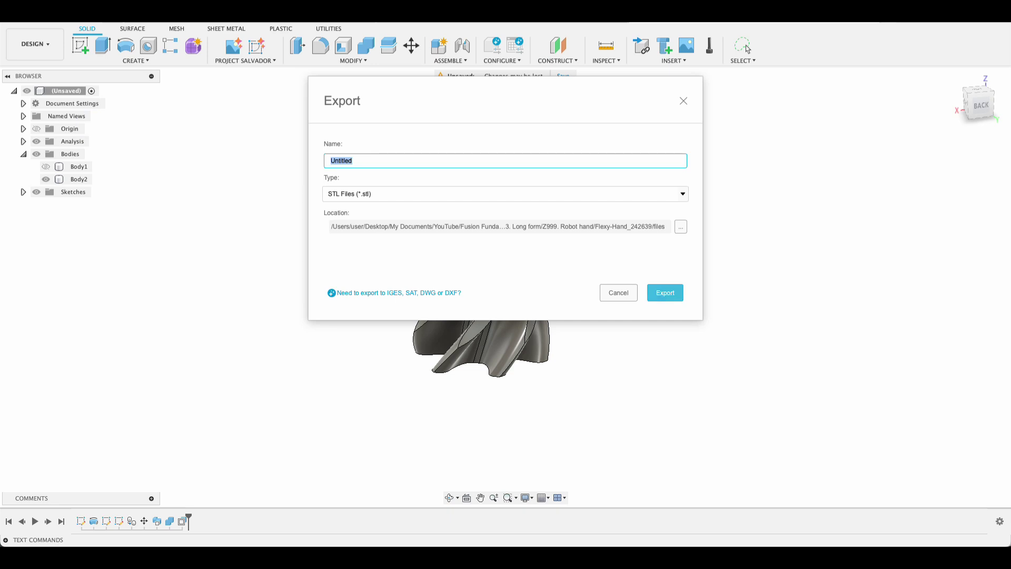
type("top")
left_click(669, 290)
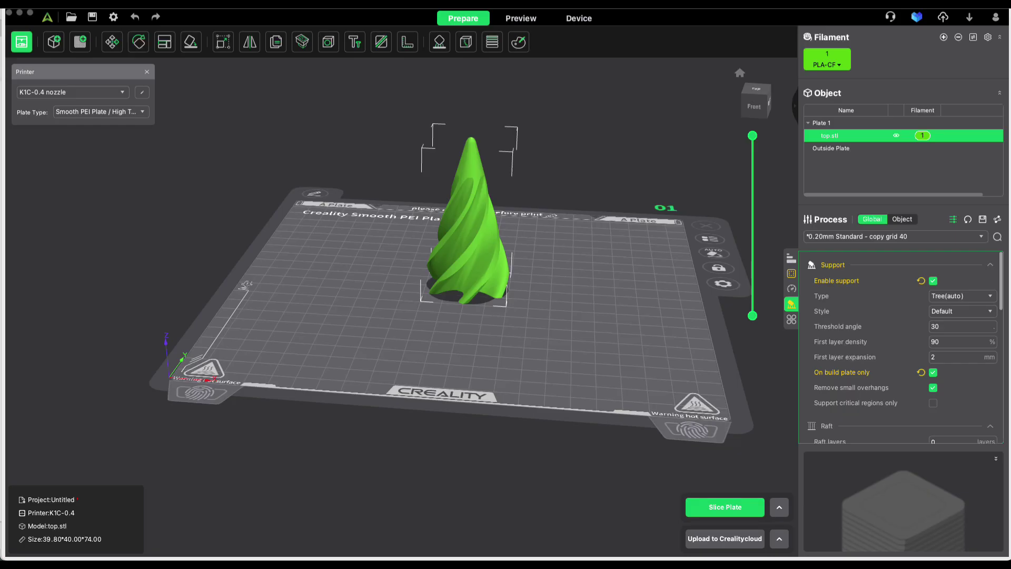
Switch to Creality Print with top.stl on the build plate and disable support generation
left_click_drag(548, 337, 522, 330)
key("3")
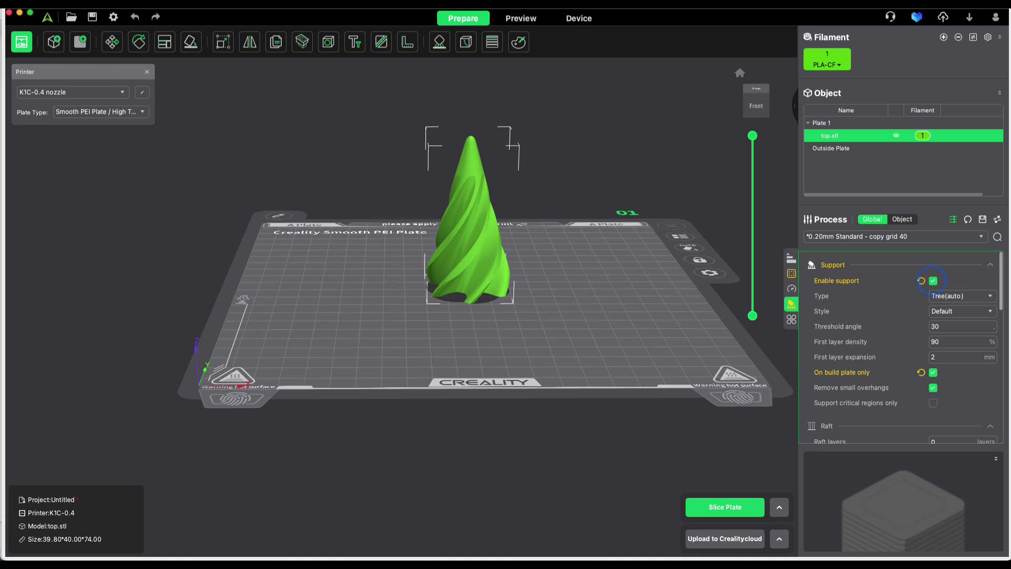
left_click(933, 281)
left_click(933, 281)
left_click(932, 280)
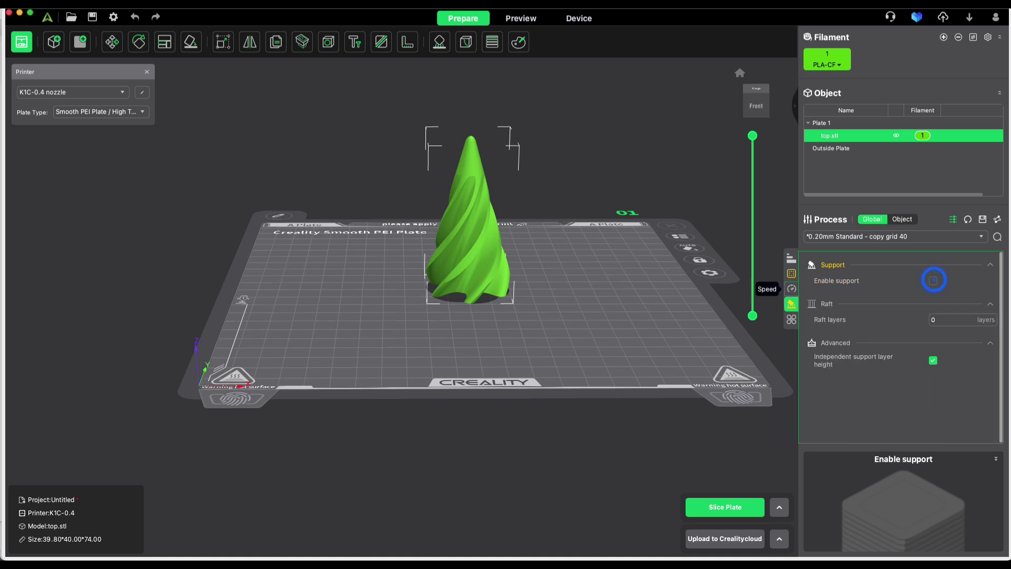
Review the wall, infill and quality settings for top.stl and slice the plate
left_click(791, 274)
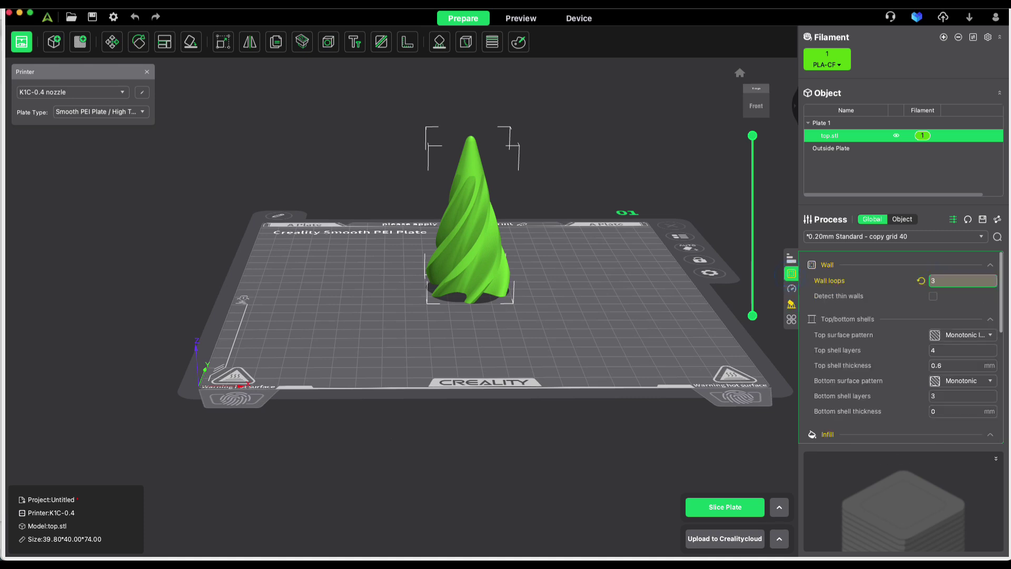
scroll(900, 347, "down", 4)
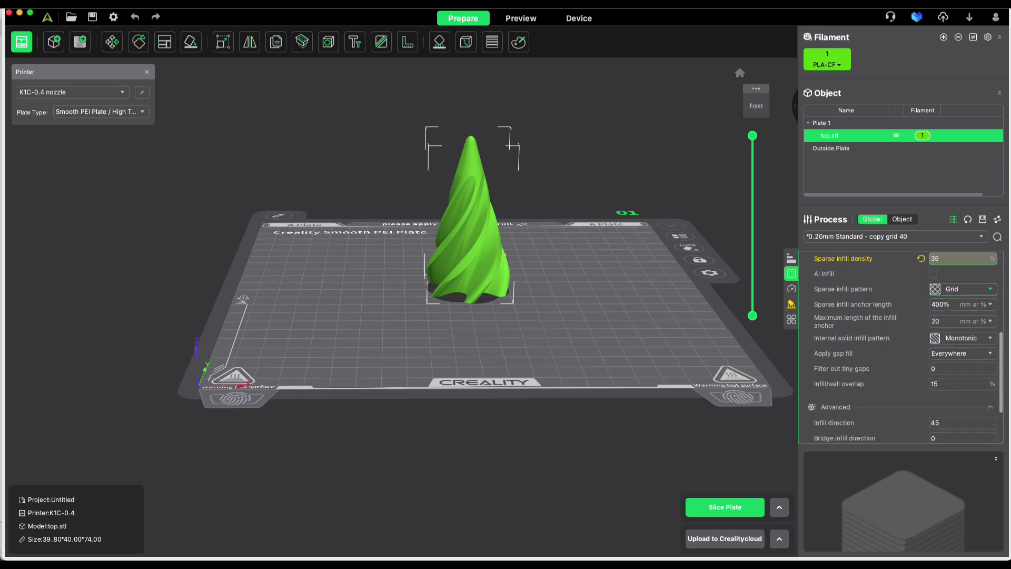
left_click(791, 257)
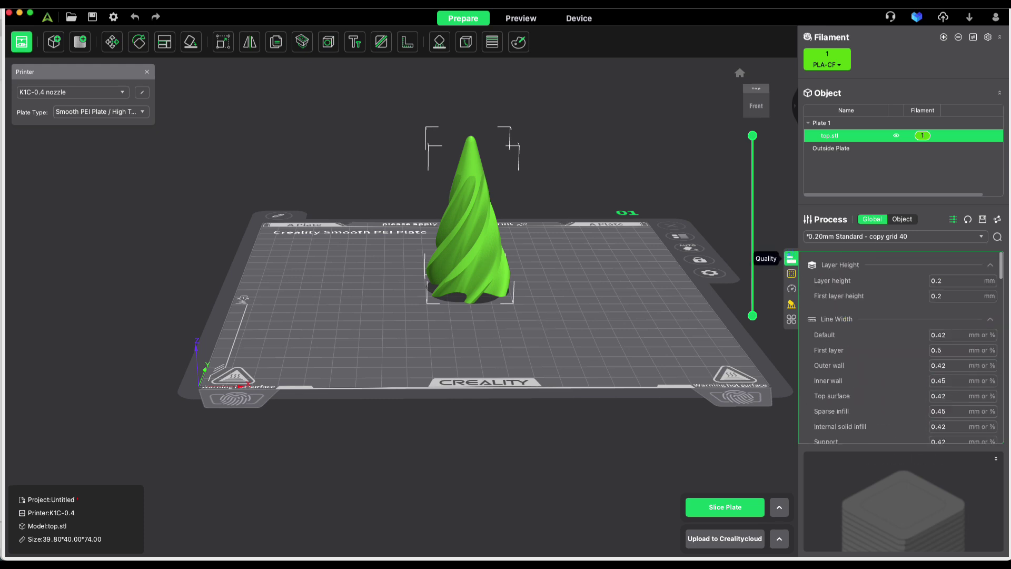
scroll(901, 347, "down", 5)
scroll(900, 345, "up", 5)
scroll(900, 345, "down", 6)
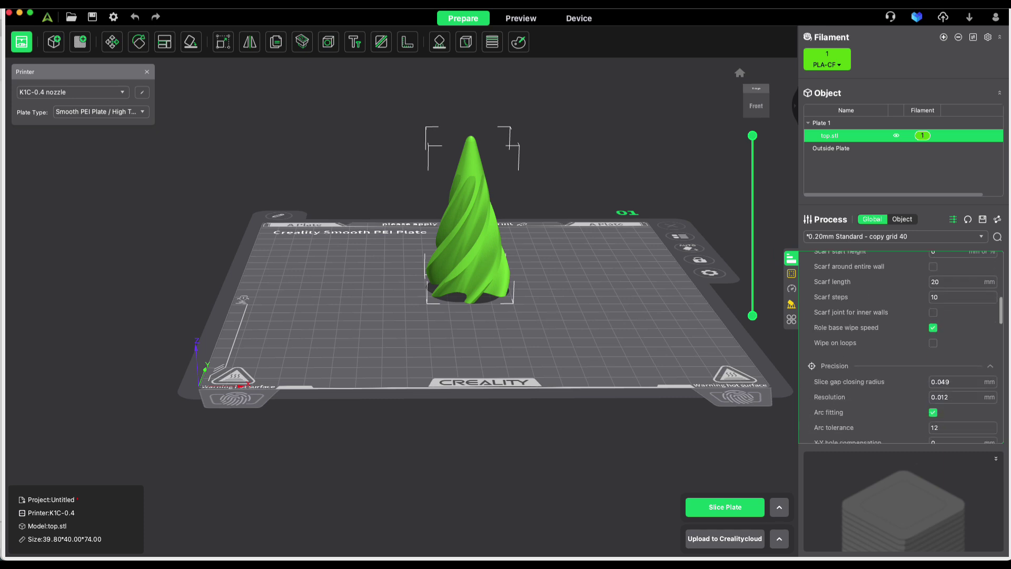
left_click(725, 506)
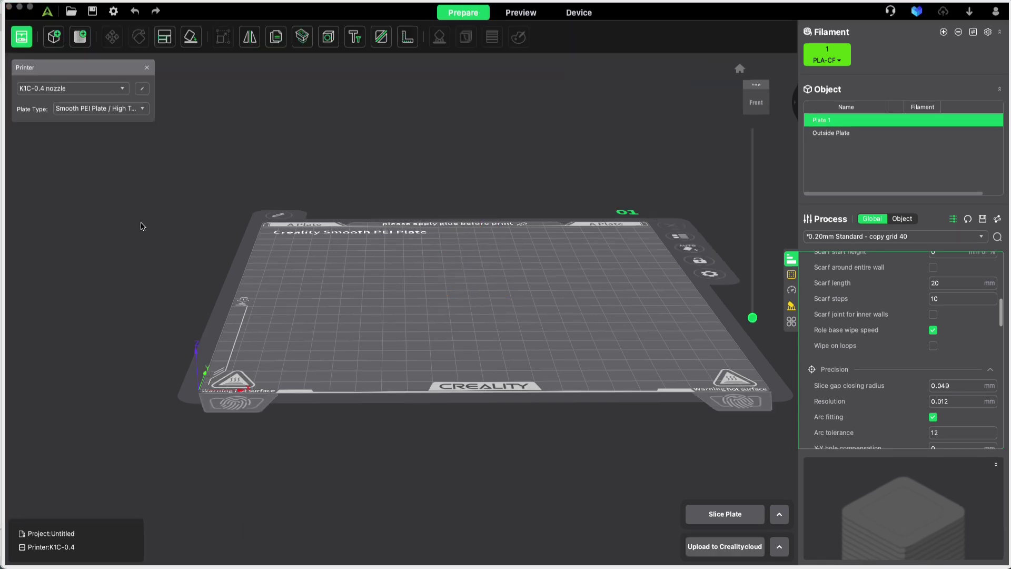
Load bottom.stl onto the empty build plate and slice it with the same process settings
left_click_drag(898, 323, 422, 289)
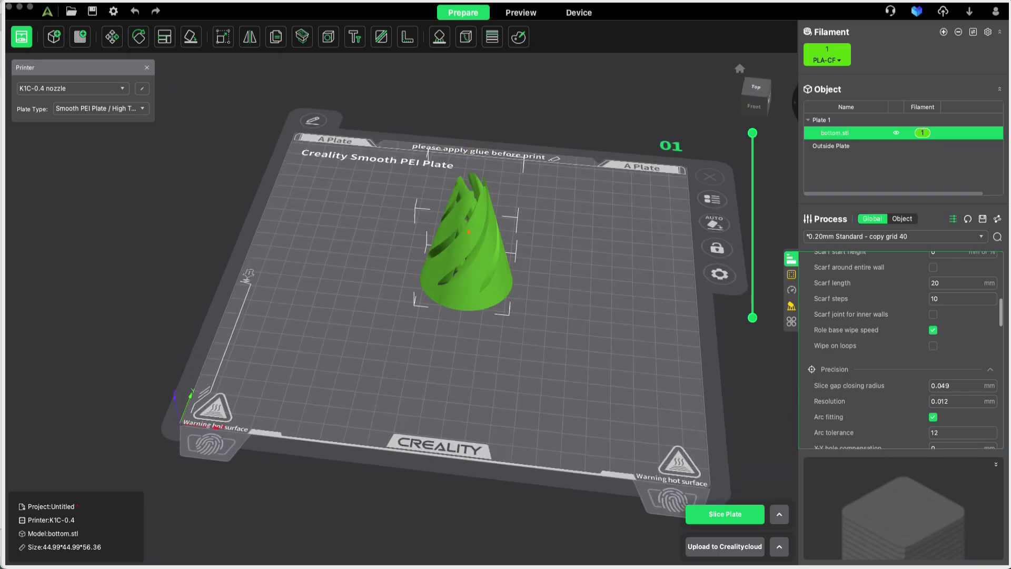
left_click(735, 511)
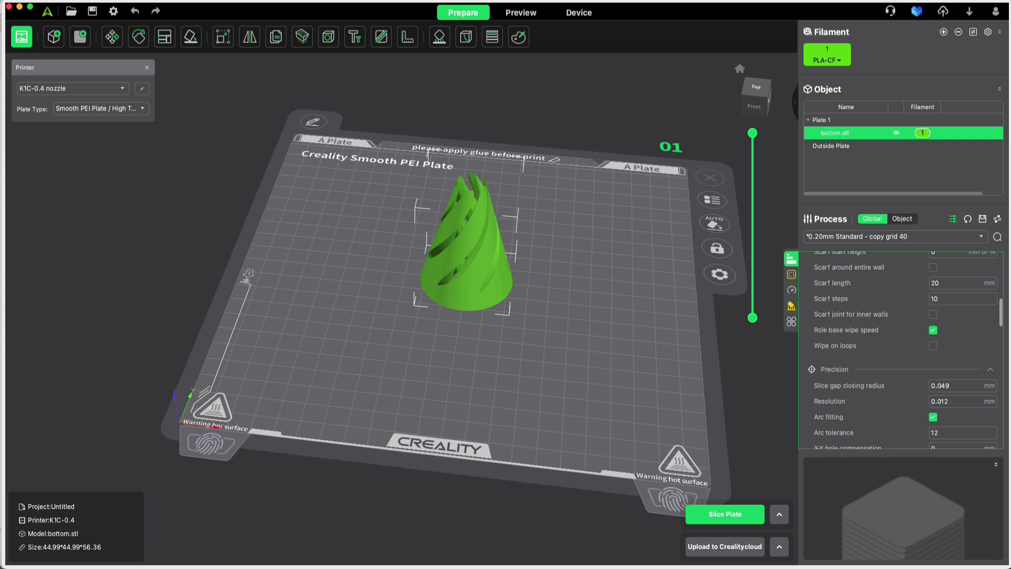
left_click(725, 513)
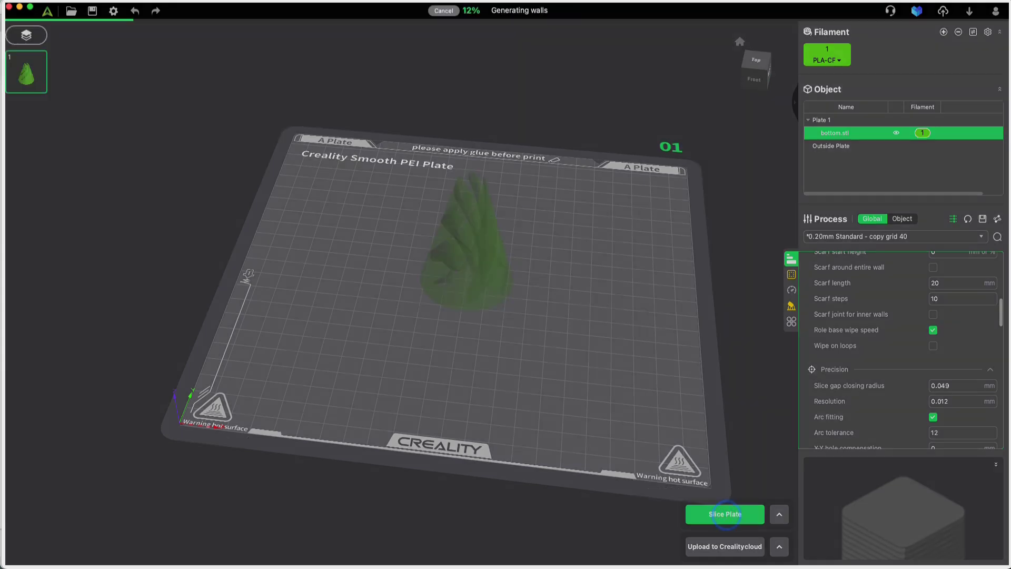